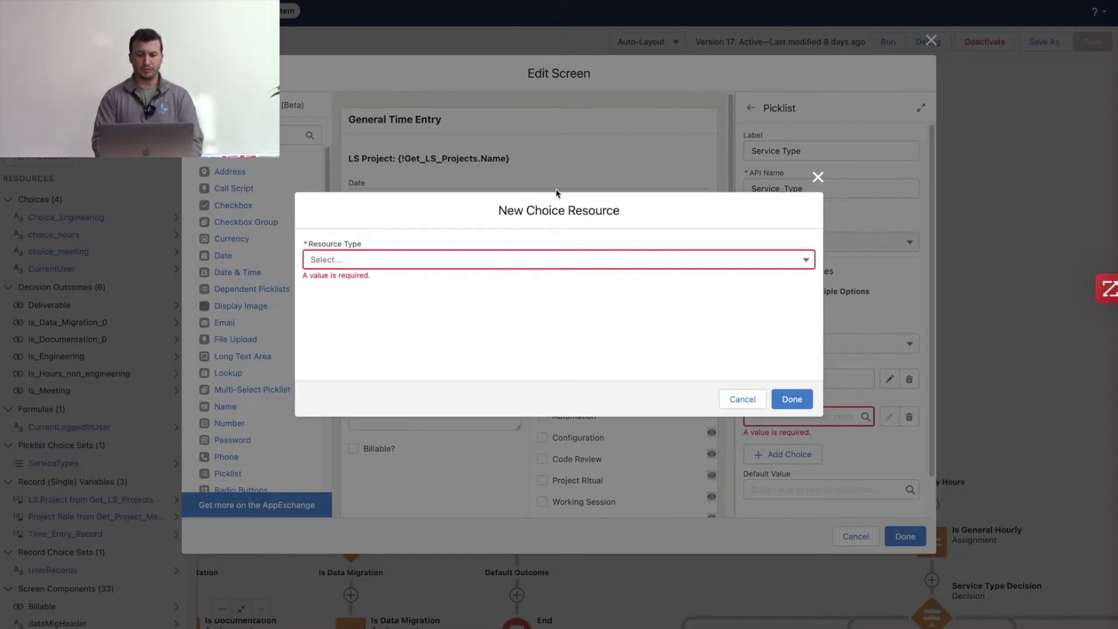
Step: Close the choice resource form and start a new choice resource for the second Service Type choice
left_click(818, 177)
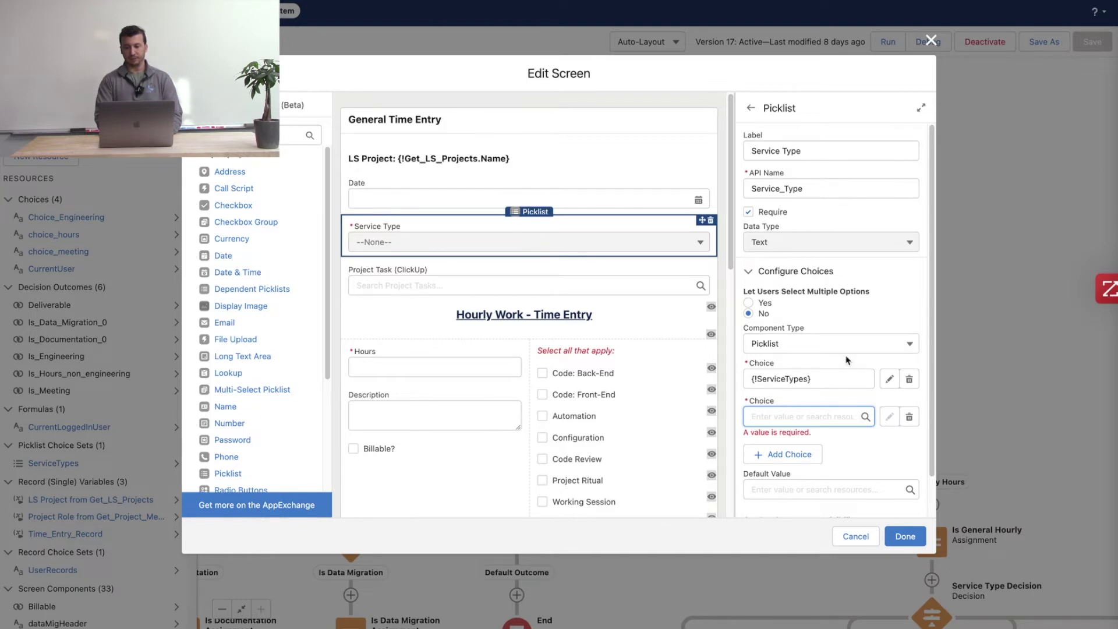
left_click(810, 415)
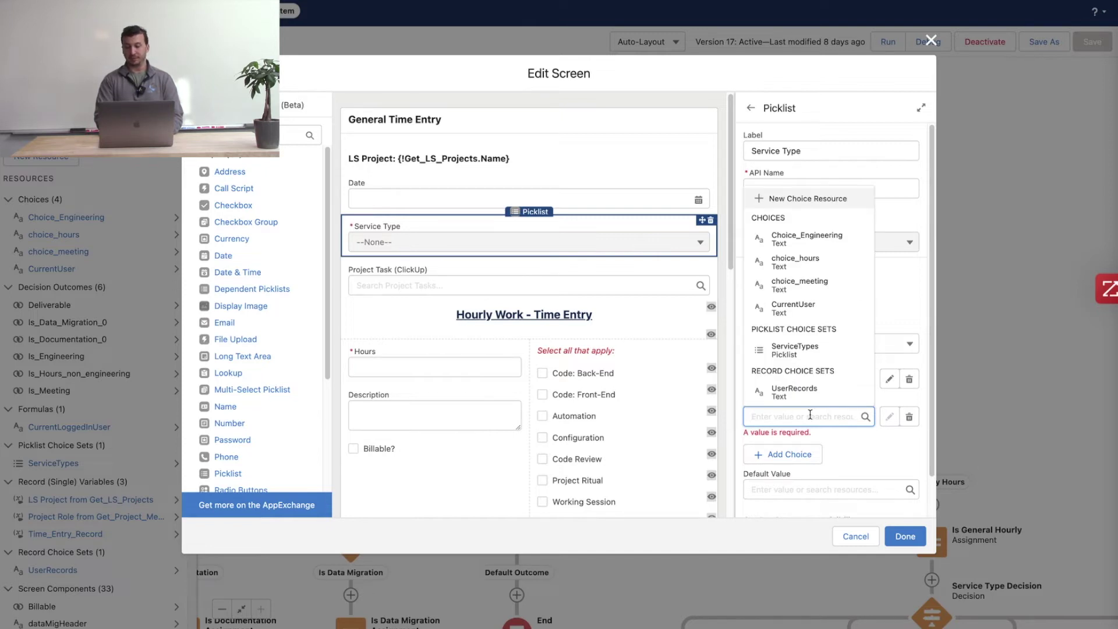
left_click(751, 408)
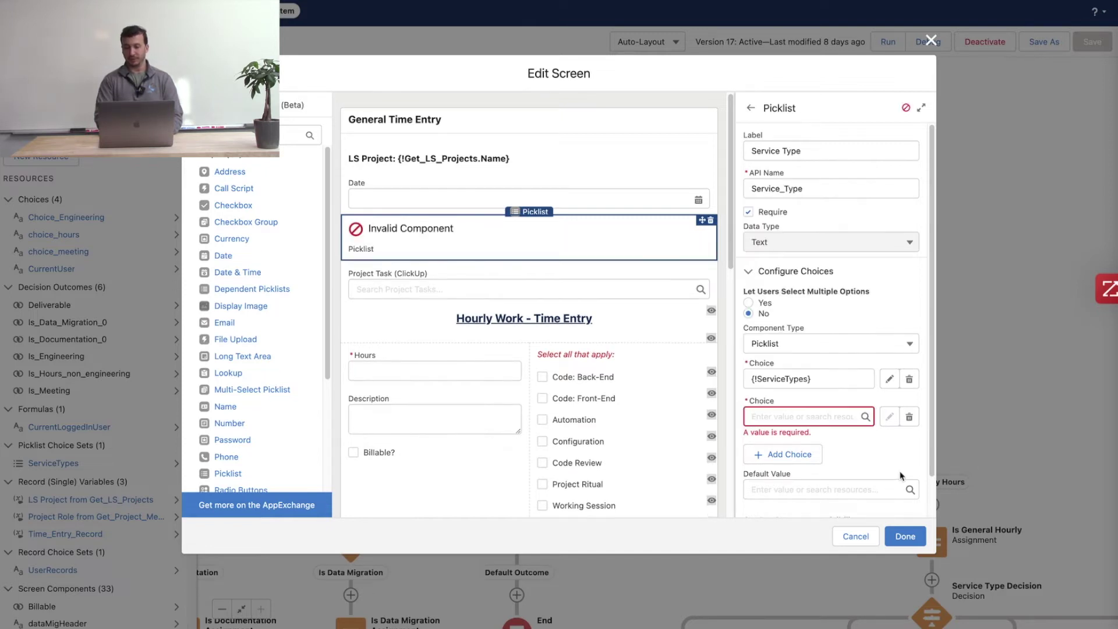
left_click(769, 413)
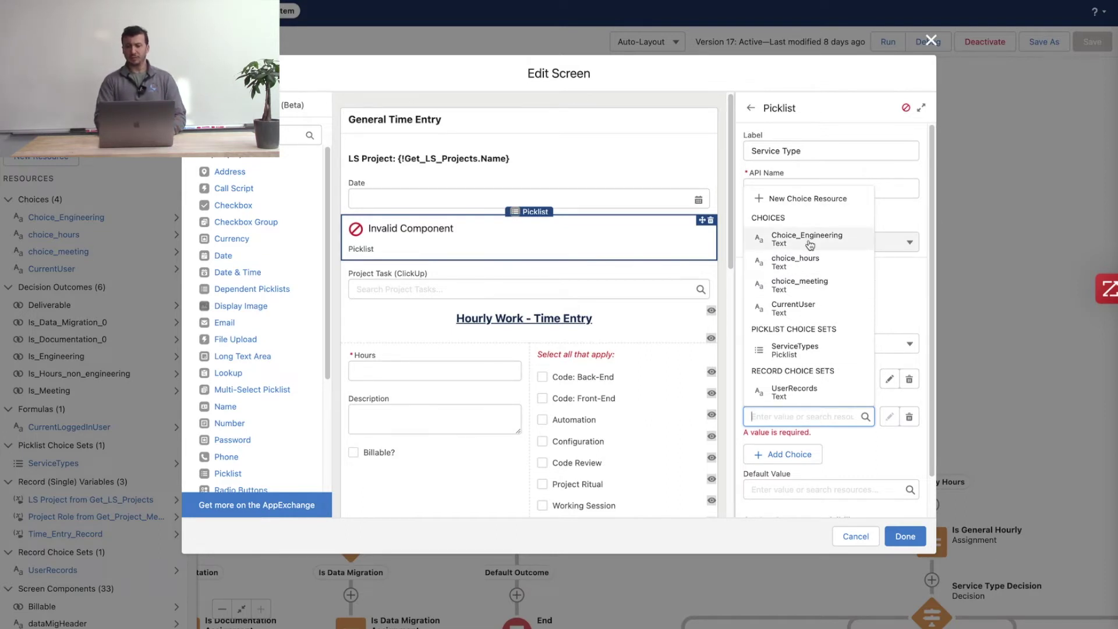
left_click(822, 200)
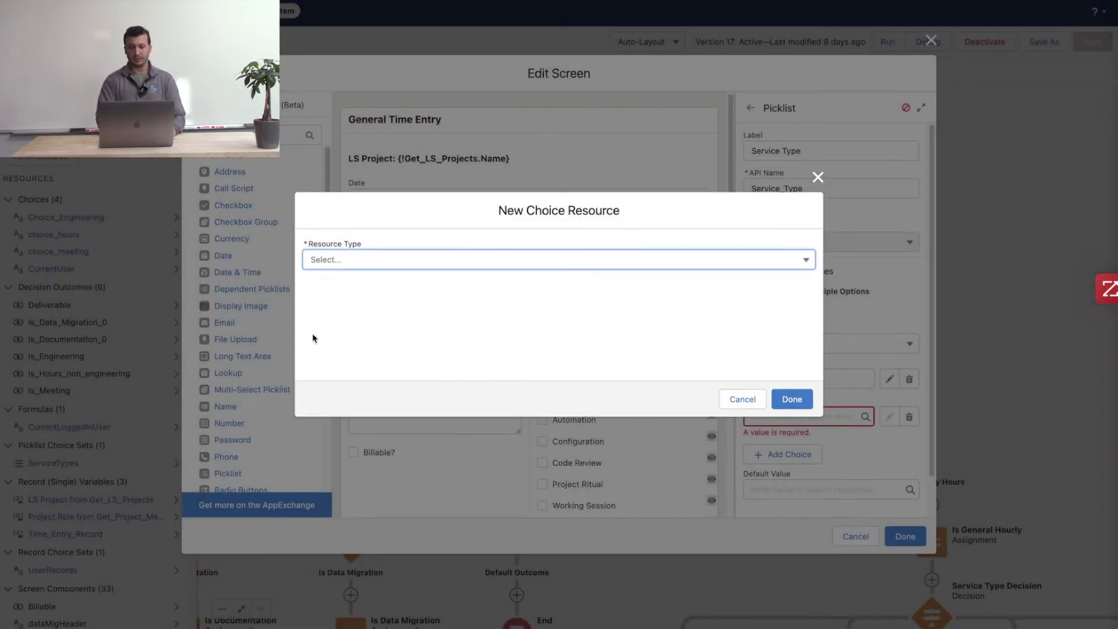
Step: Review the available resource types in the New Choice Resource dialog's Resource Type list
left_click(510, 268)
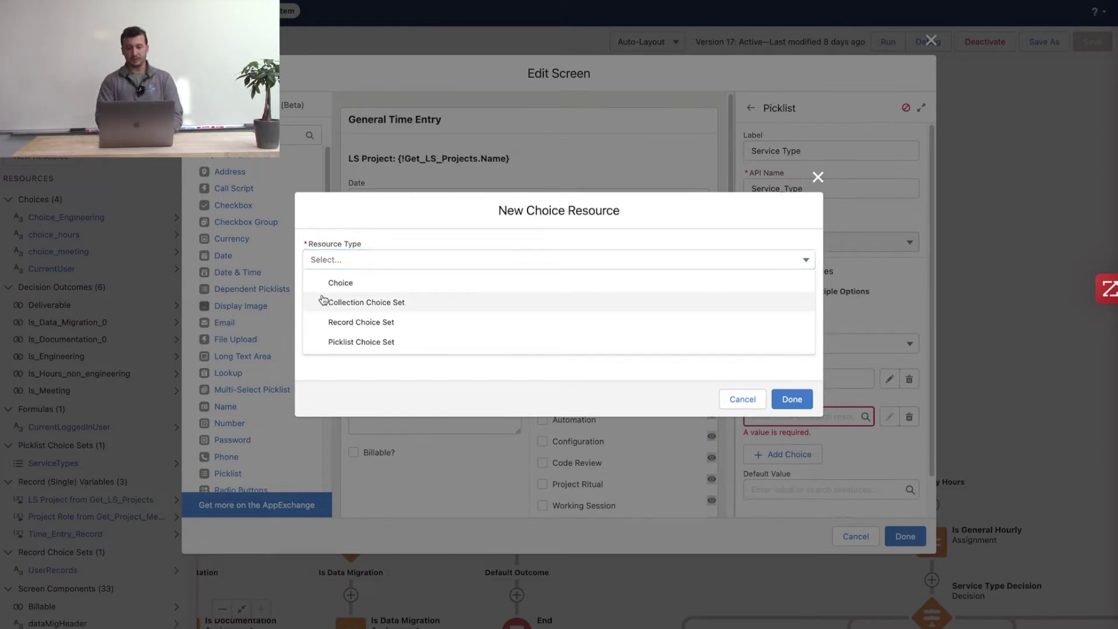
left_click(378, 283)
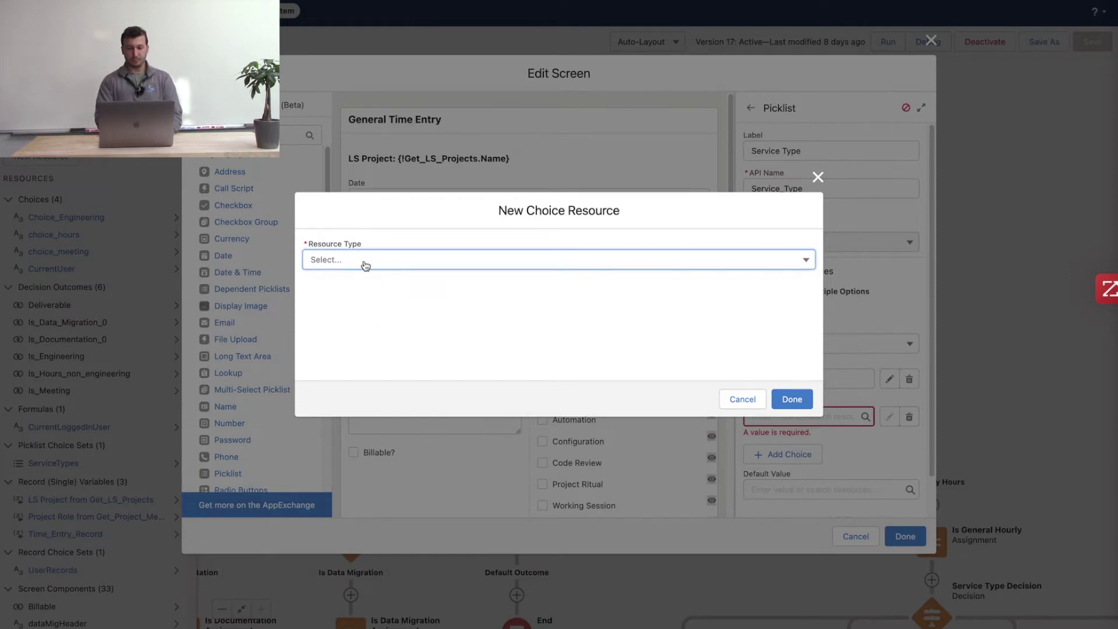
left_click(364, 263)
Step: Make the new resource a Choice with API name Color_R and label Red
left_click(349, 283)
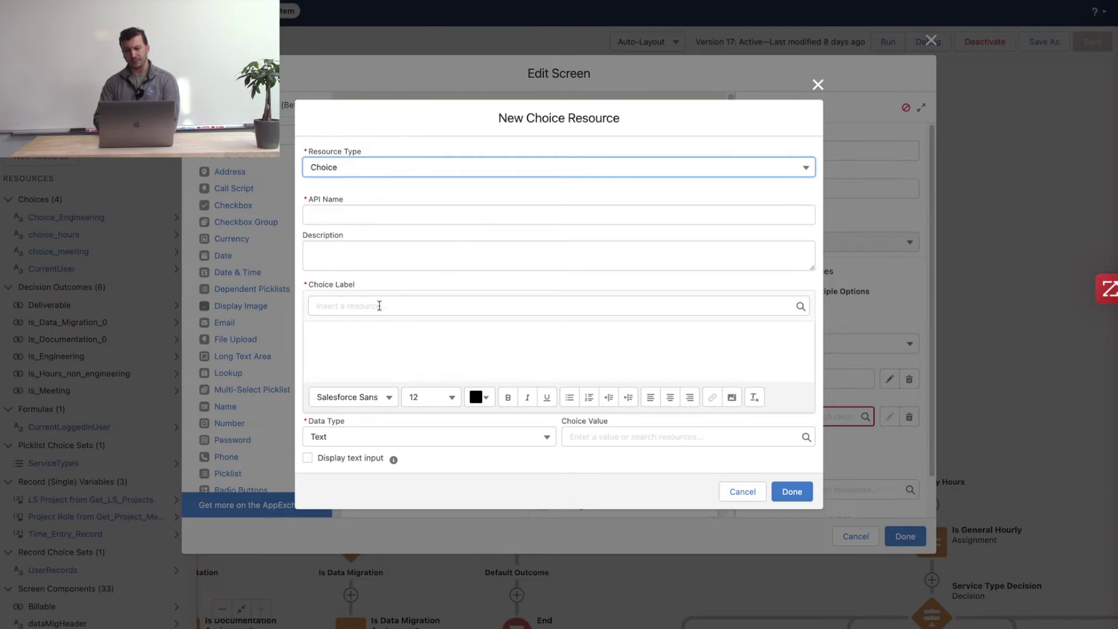
left_click(358, 215)
type("Colo")
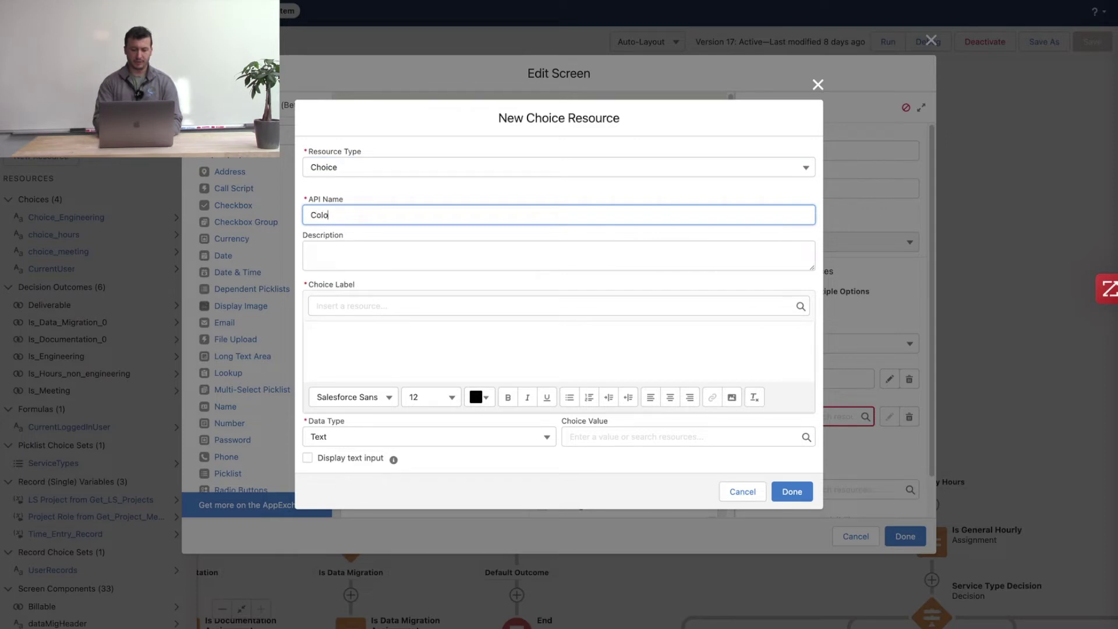
type("r_Red")
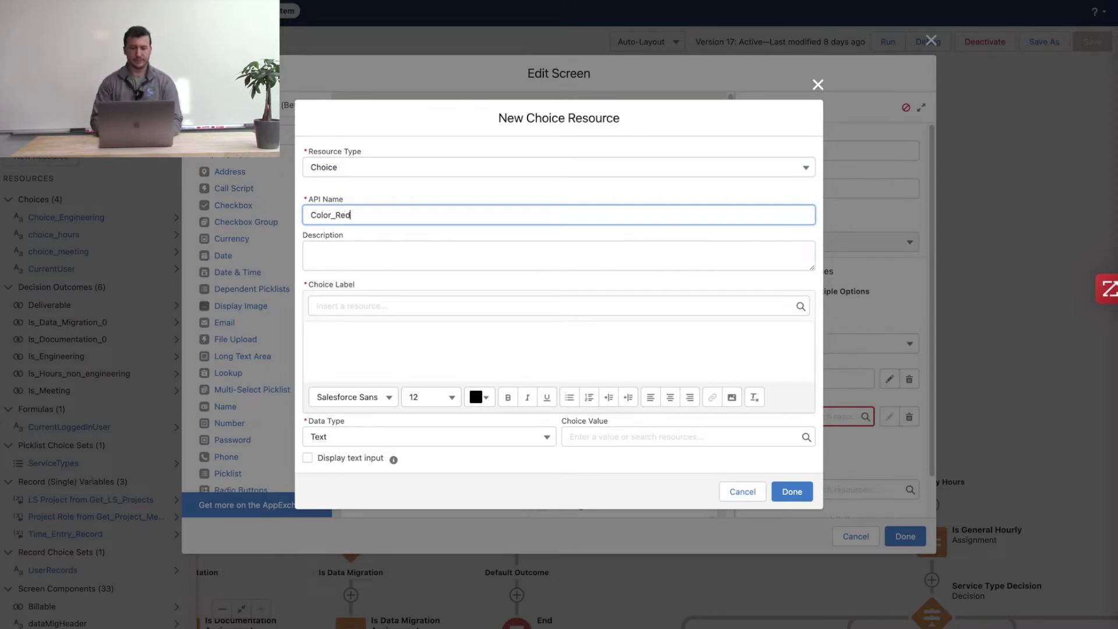
left_click(408, 255)
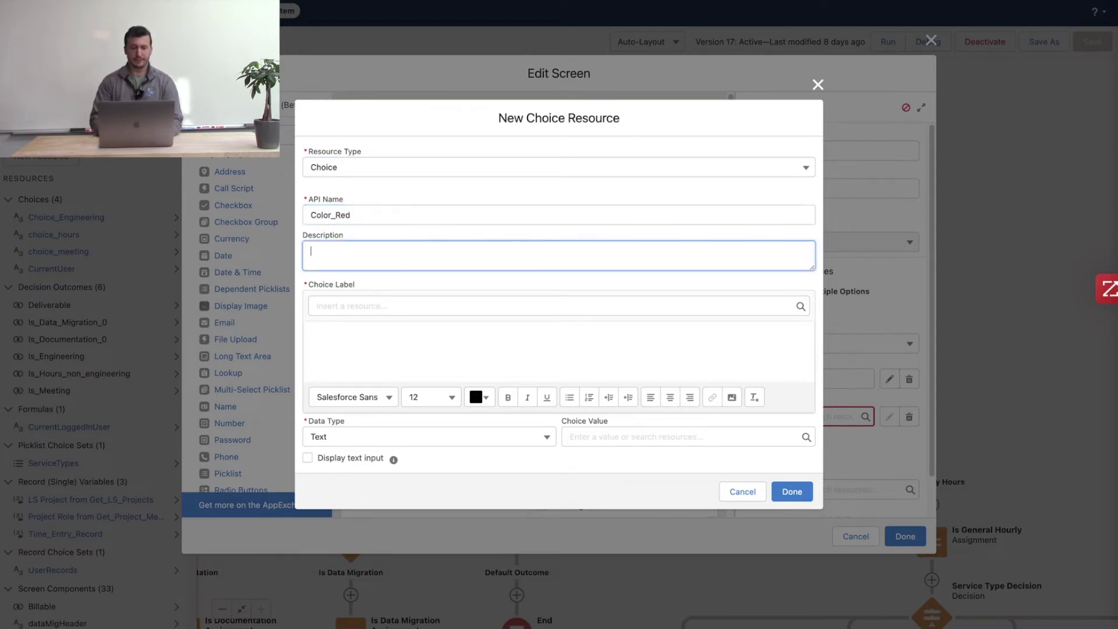
left_click(373, 307)
type("Red")
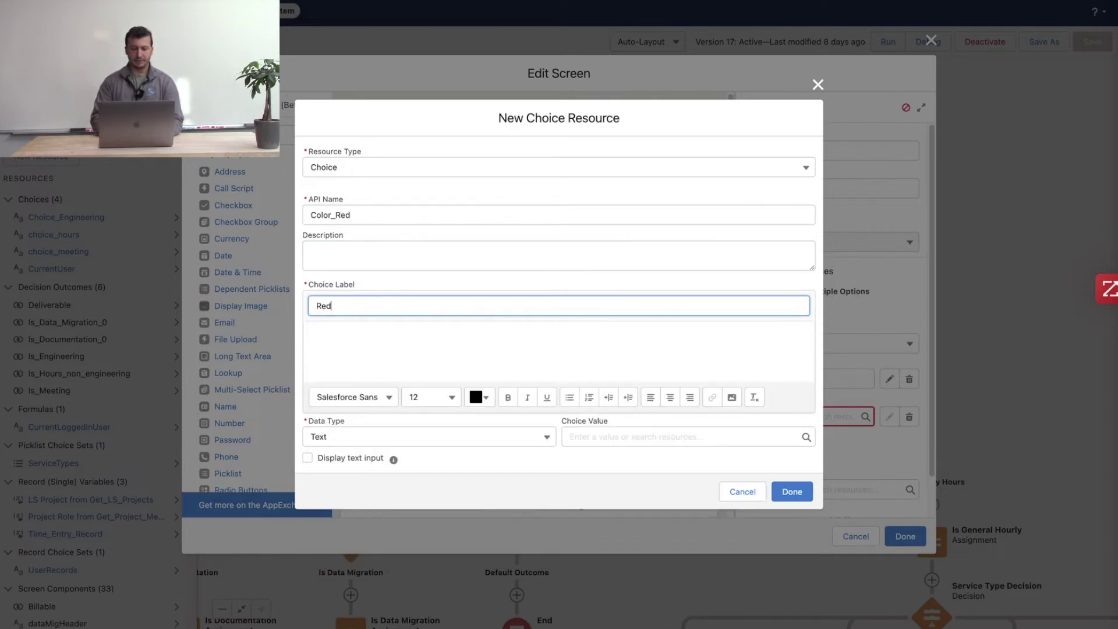
Step: Set the choice value to 'r' and label to Red, then discard the Color_Red resource
left_click(628, 438)
type("red")
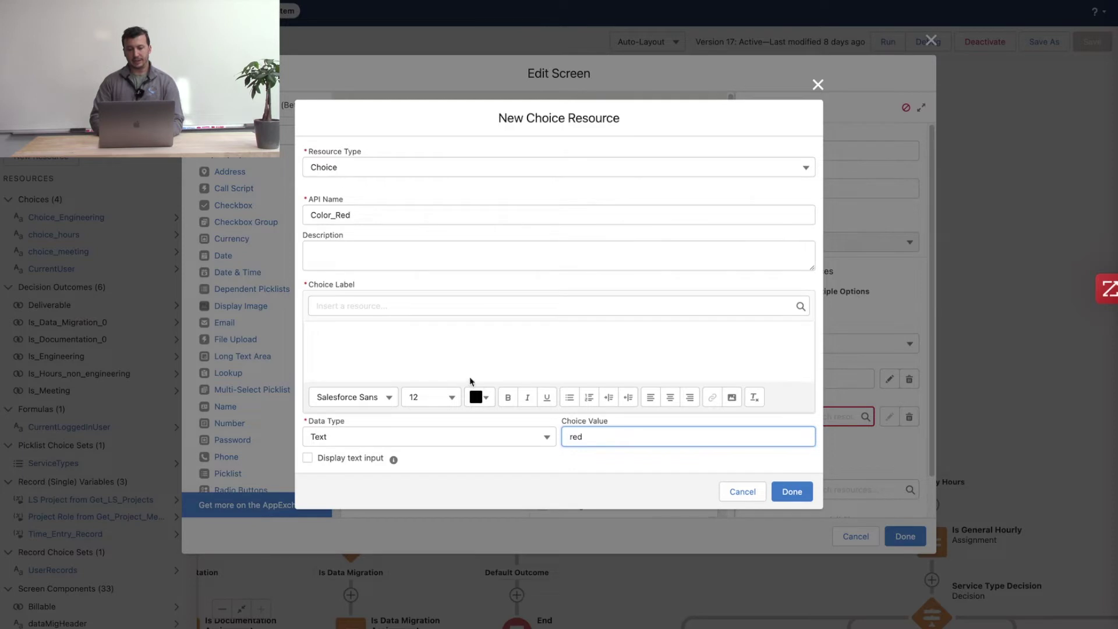
left_click(470, 377)
type("Re")
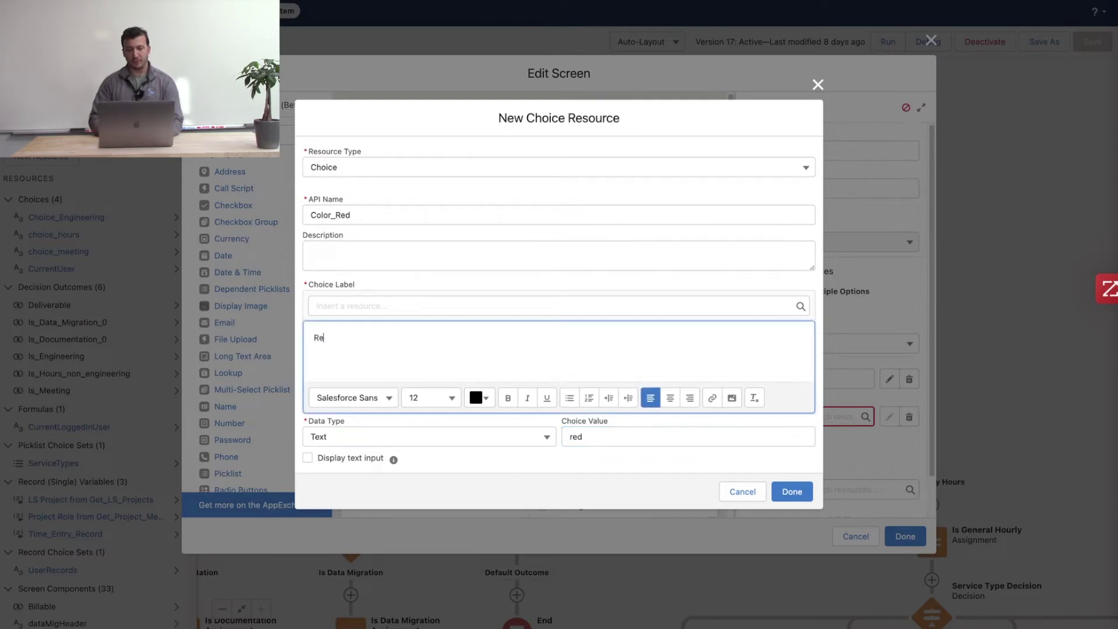
type("d")
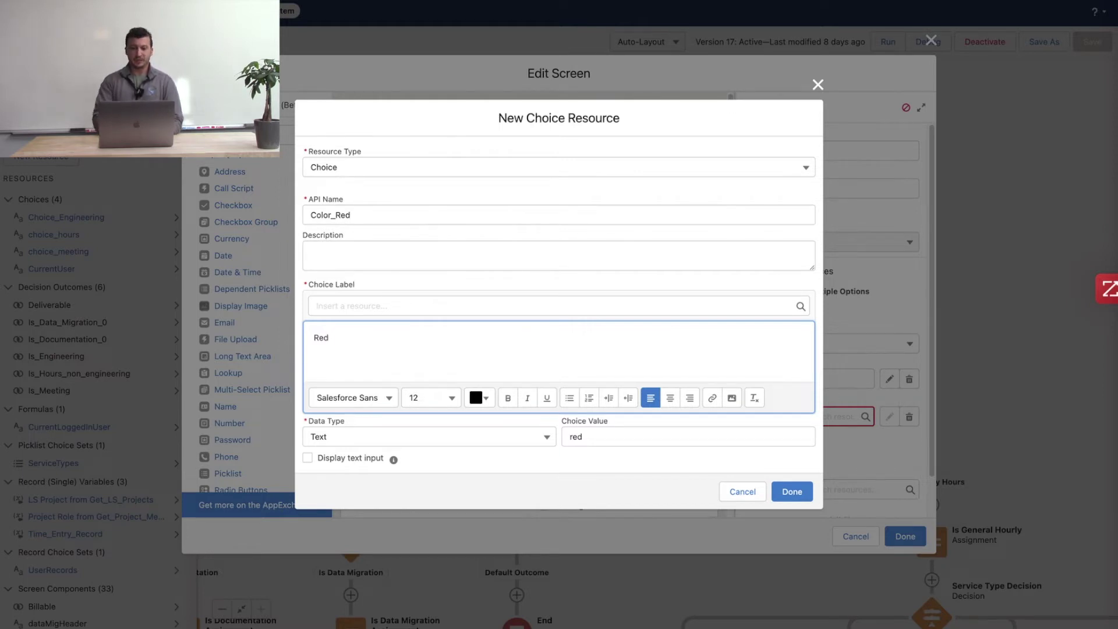
left_click_drag(598, 439, 541, 444)
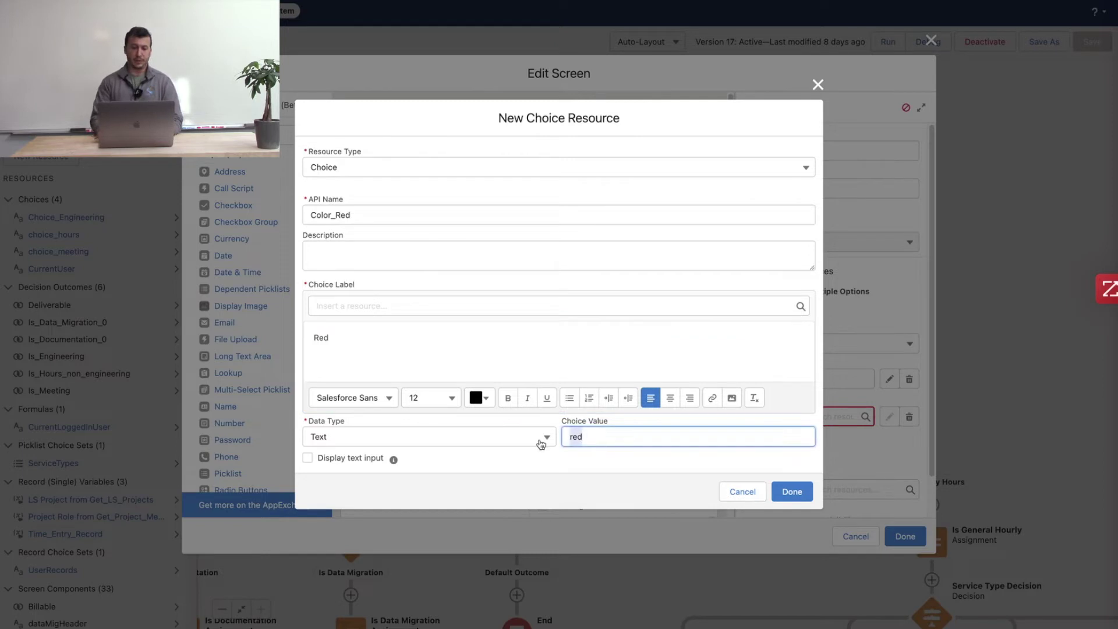
type("r")
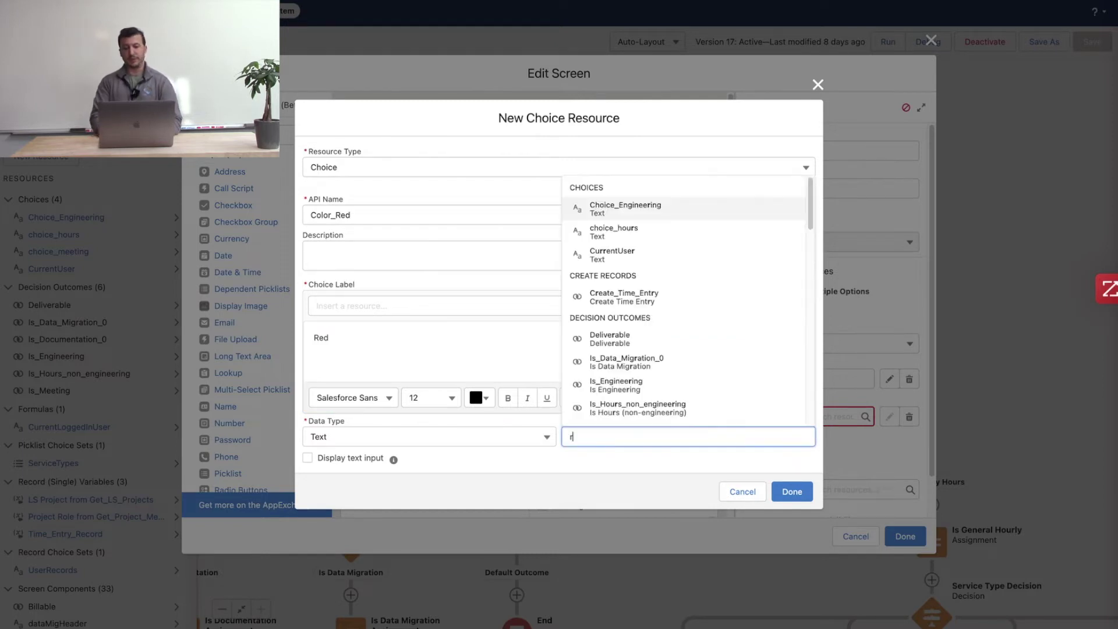
left_click(566, 476)
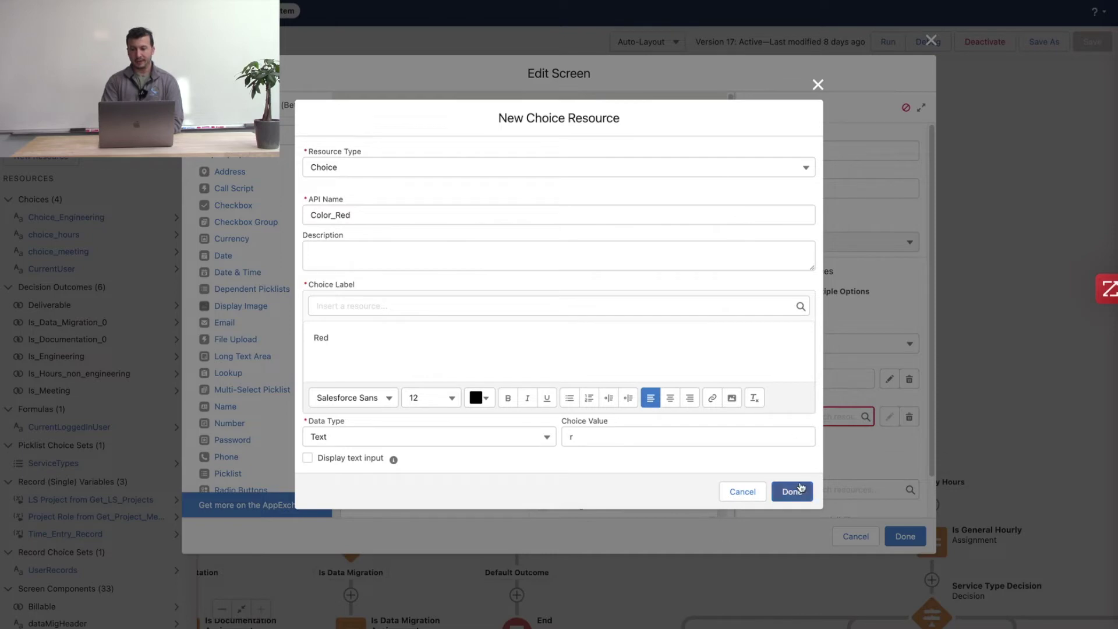
left_click(818, 85)
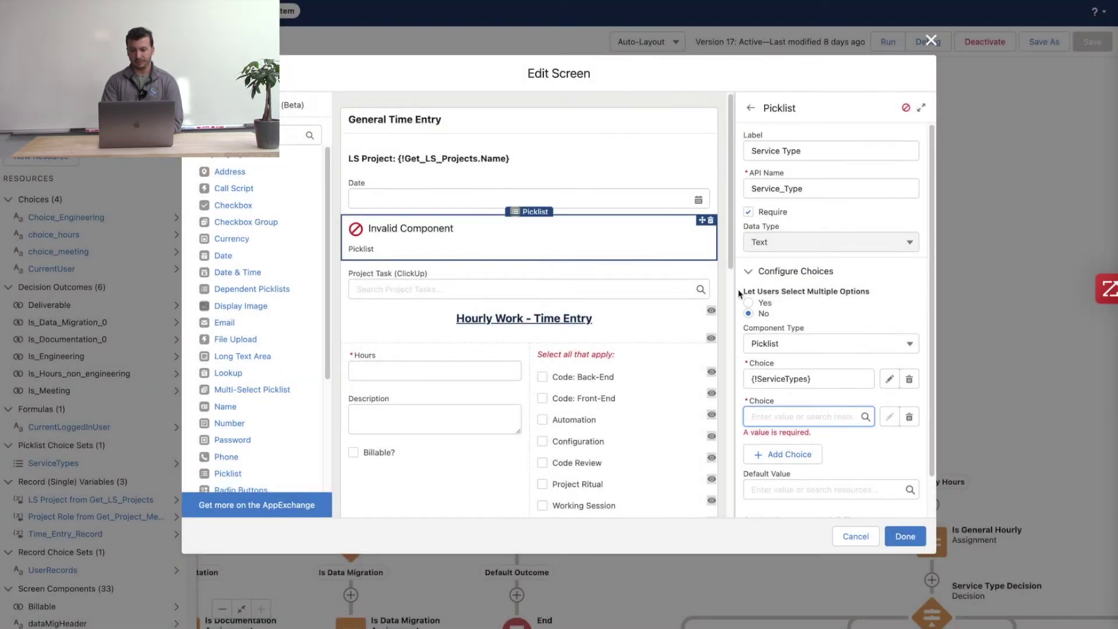
Step: Start a new choice resource for the second choice with Resource Type Picklist Choice Set
left_click(799, 416)
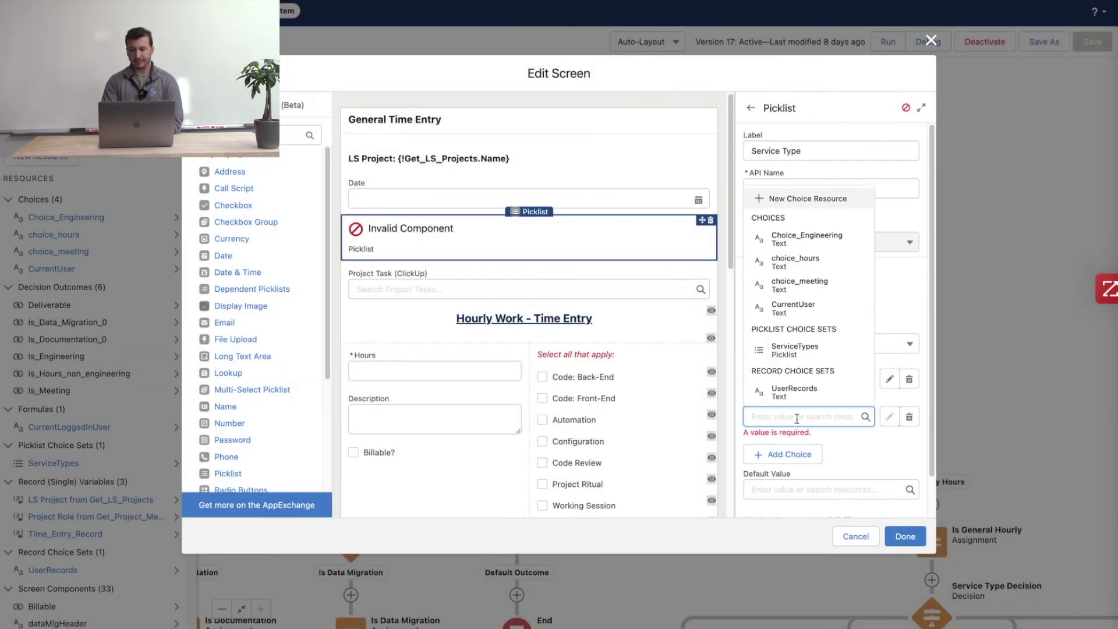
left_click(811, 198)
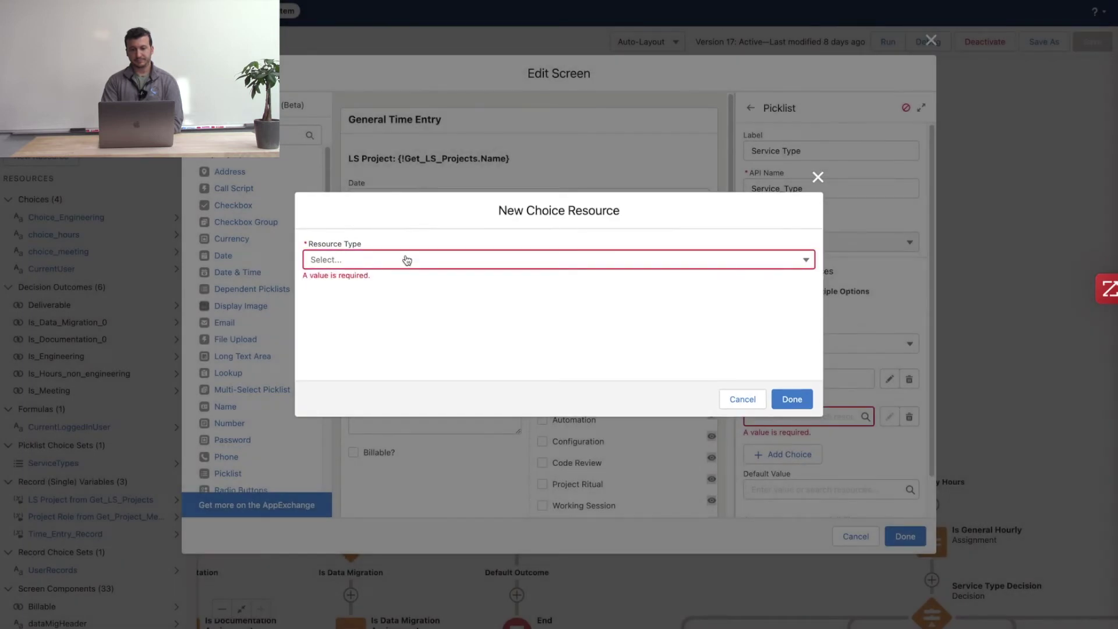
left_click(406, 261)
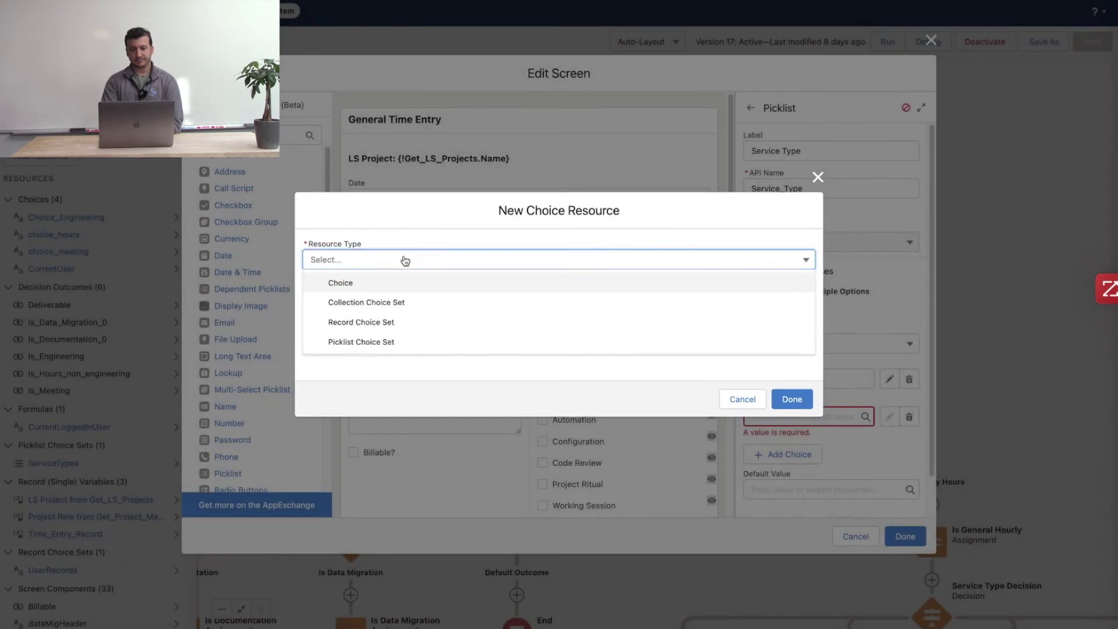
left_click(368, 344)
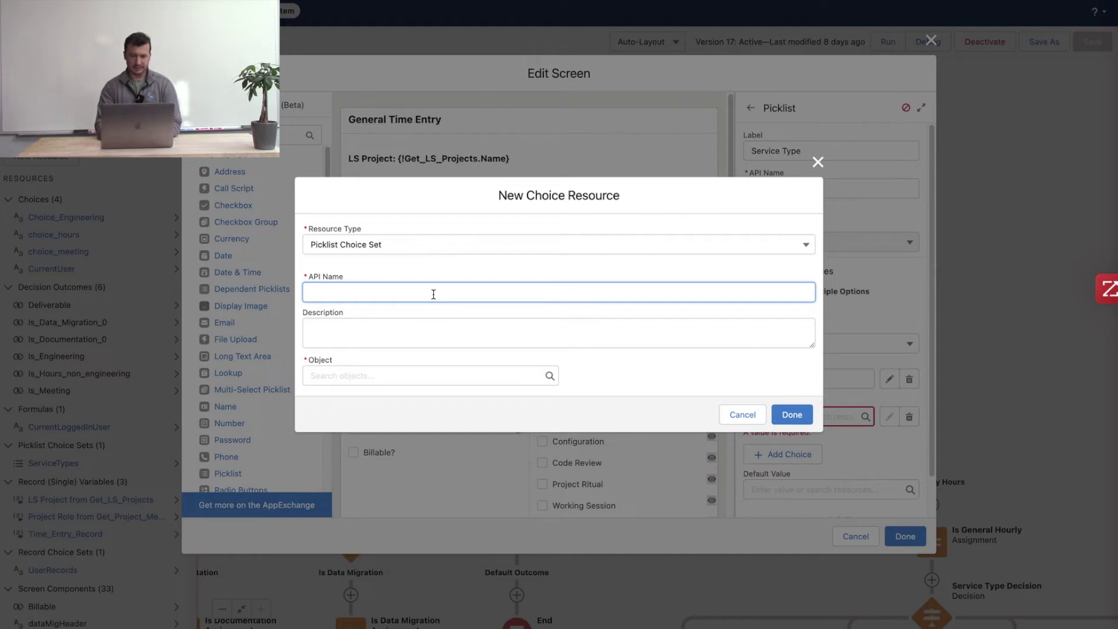
Step: Name the picklist choice set Sources, drawing Picklist values from Lead's LeadSource field
type("Sources")
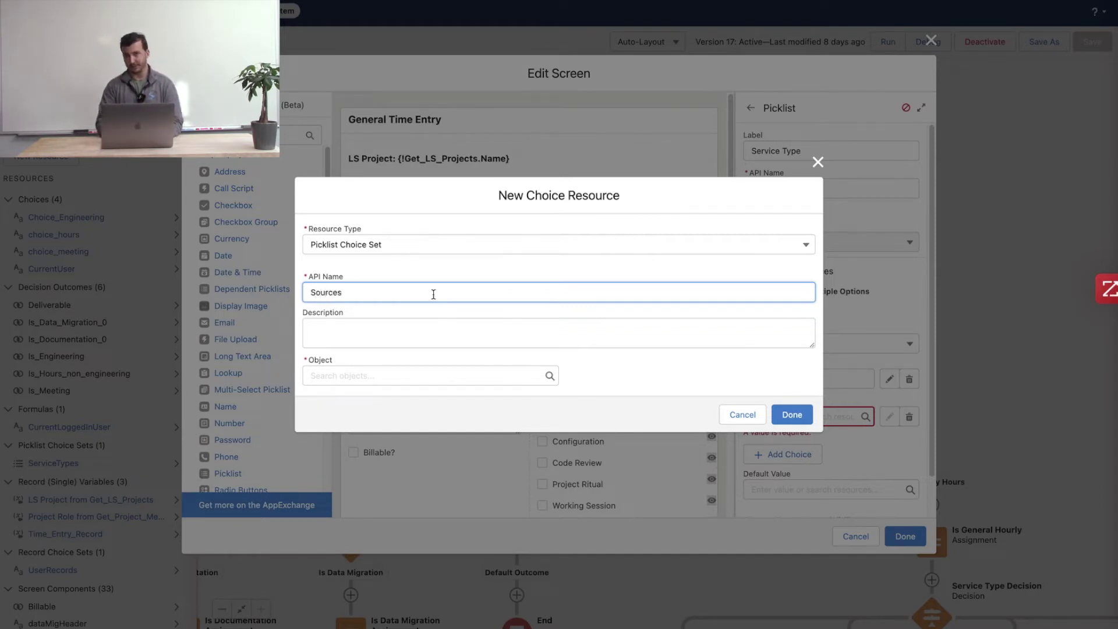
left_click(432, 378)
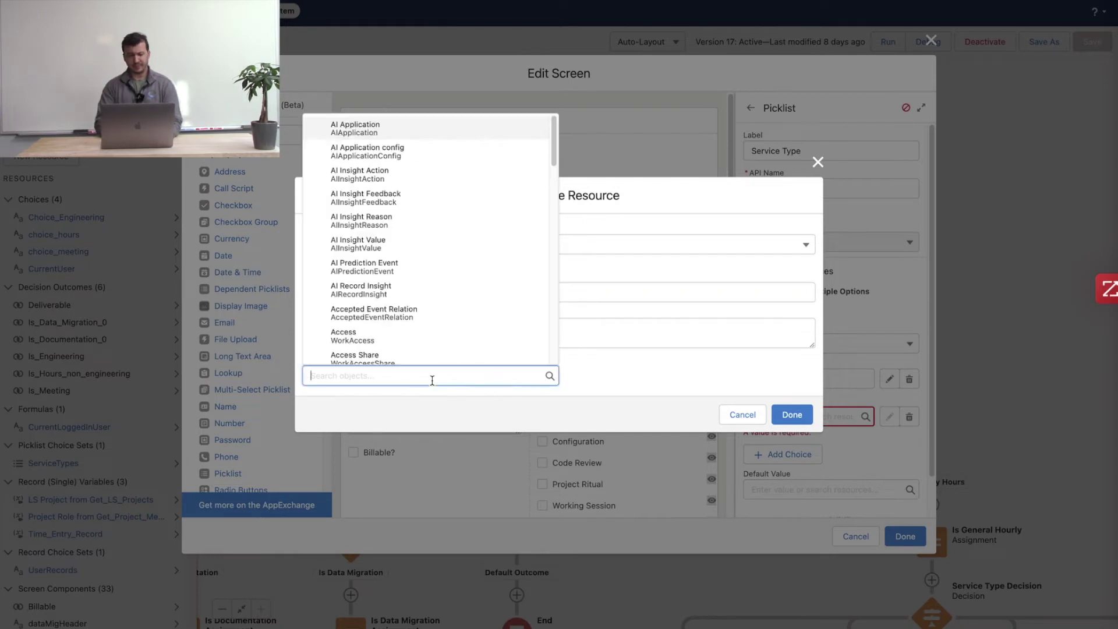
type("lead")
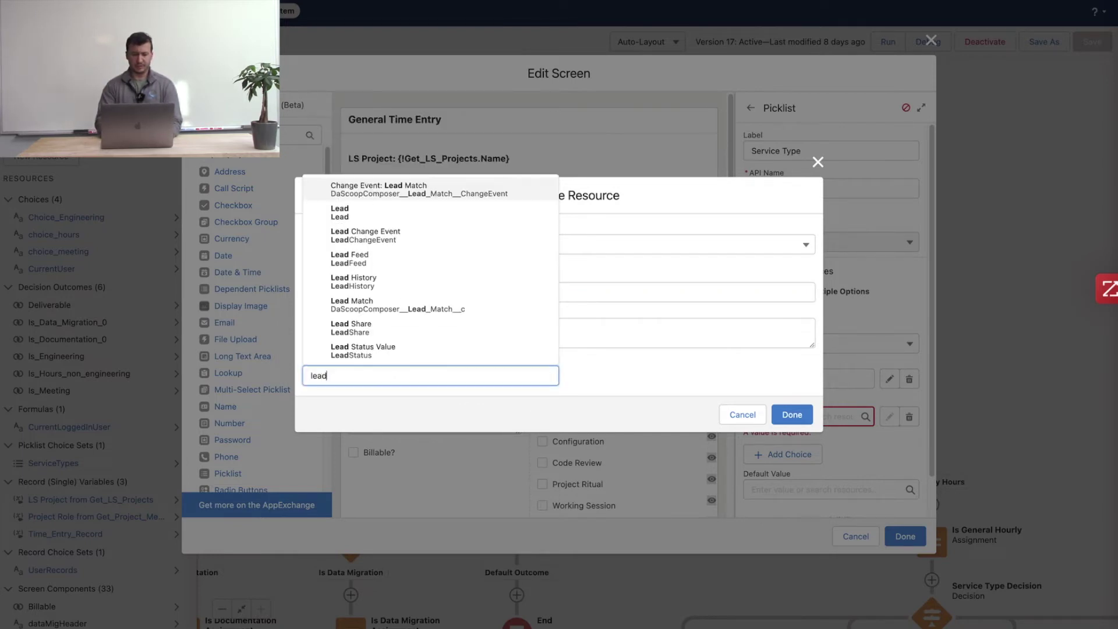
left_click(359, 217)
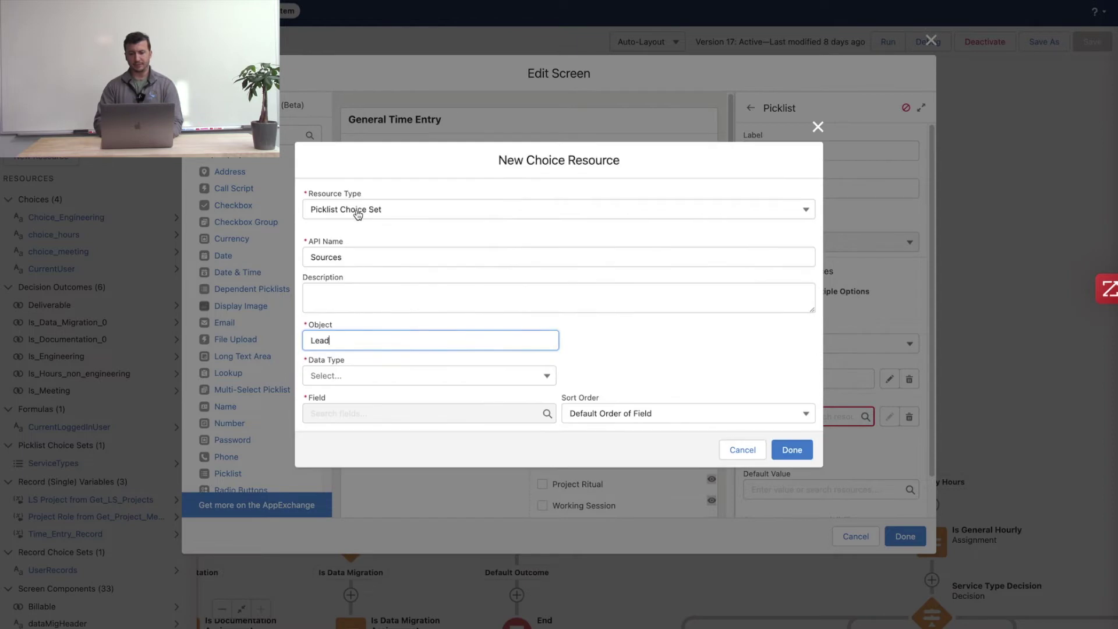
left_click(331, 377)
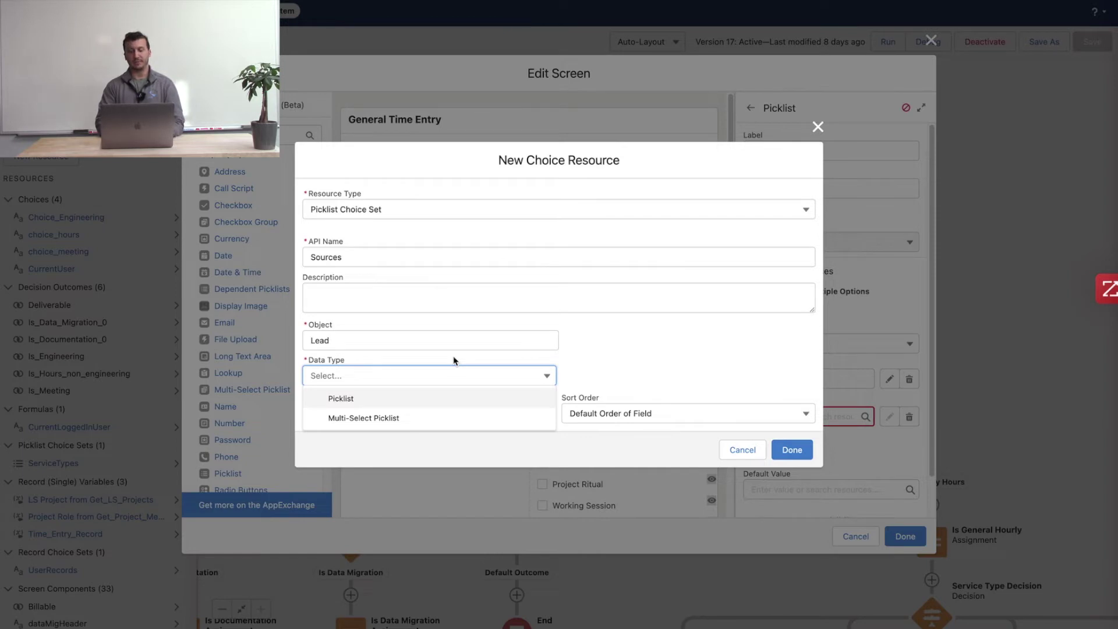
left_click(353, 401)
left_click(382, 413)
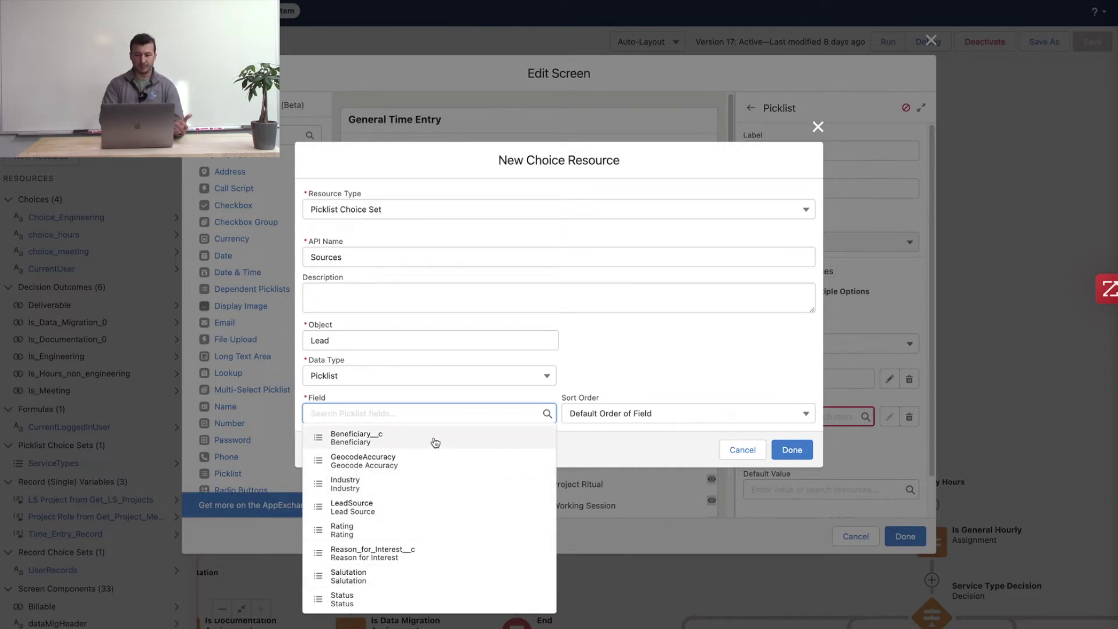
left_click(368, 507)
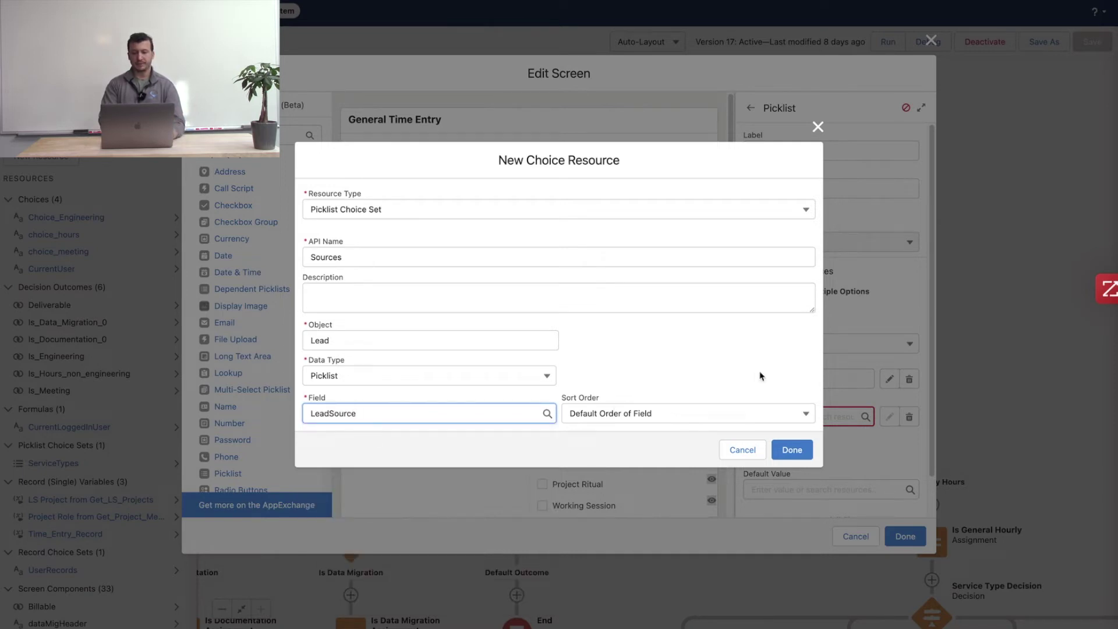
Step: Keep the default sort order, then close the Sources choice set without saving
left_click(656, 417)
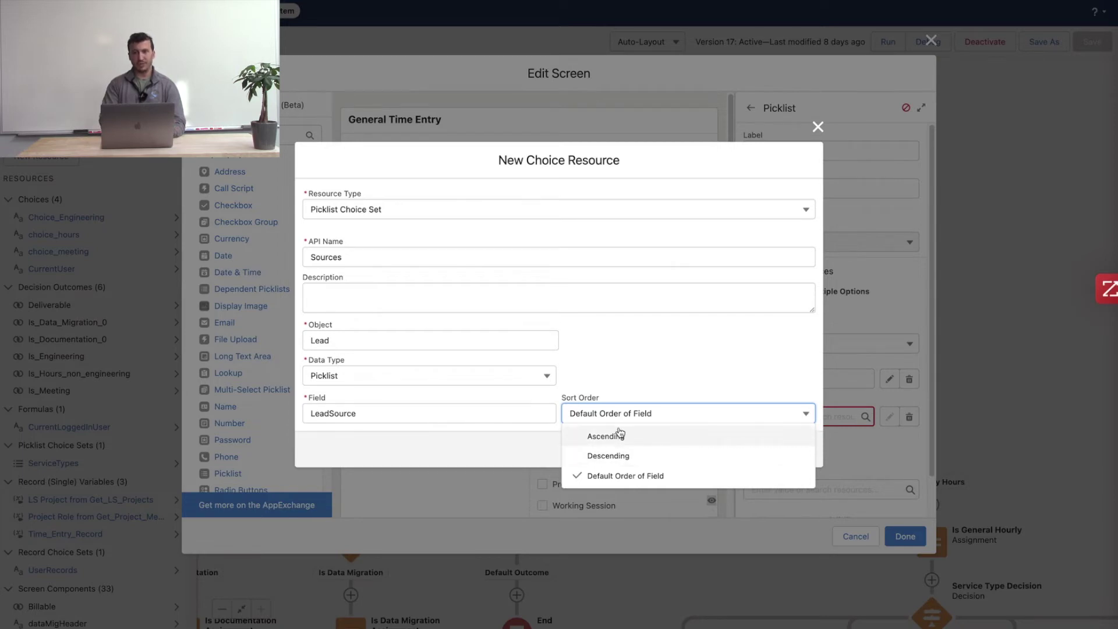
left_click(635, 345)
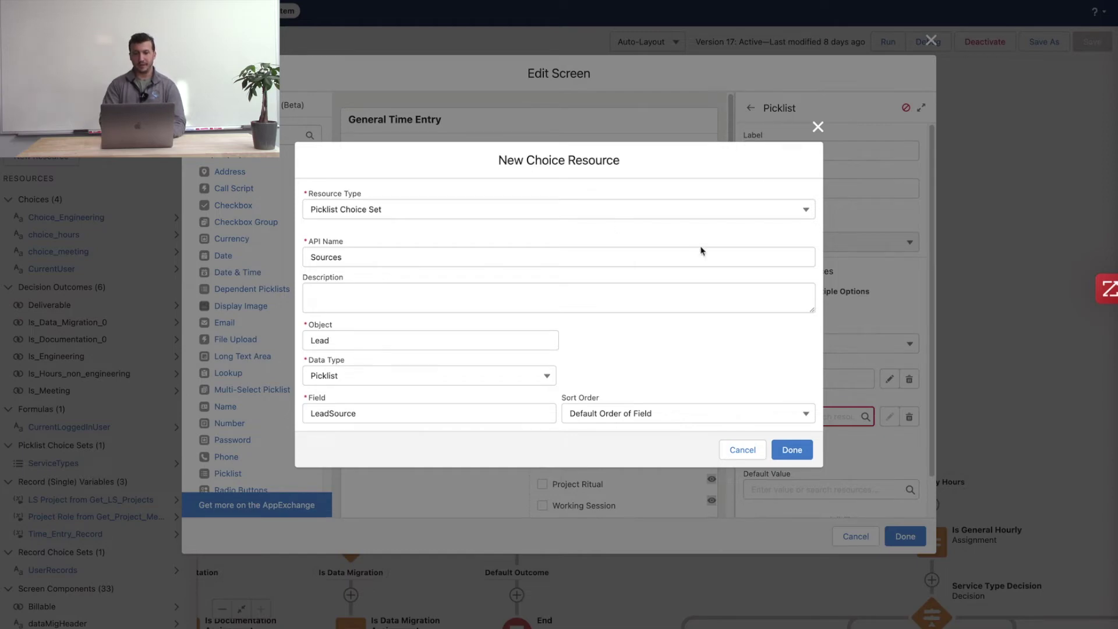
left_click(818, 127)
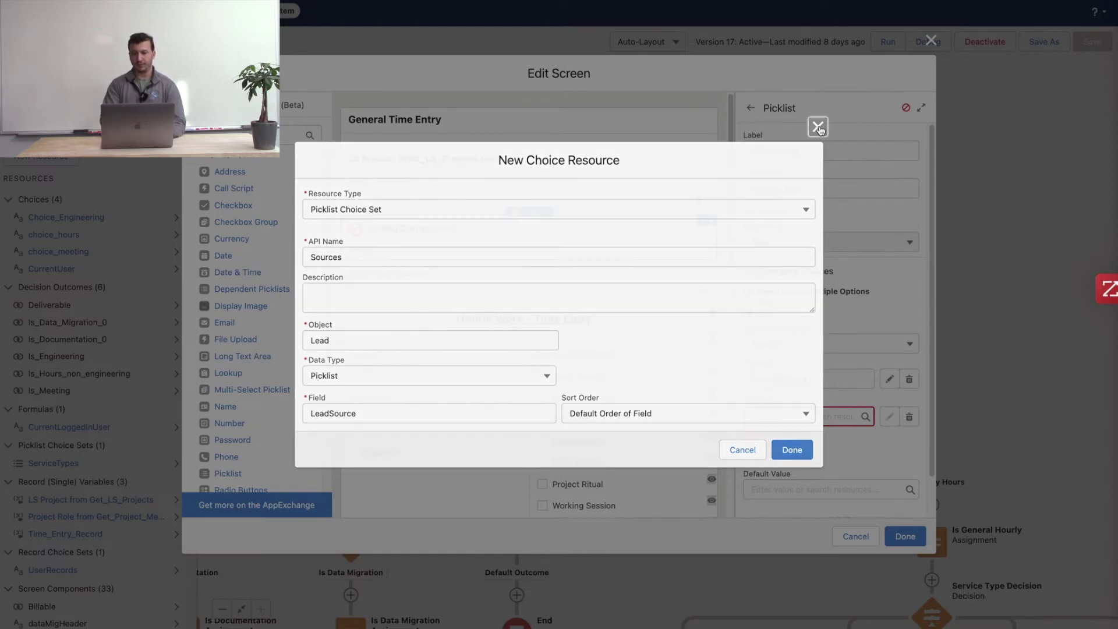
left_click(796, 417)
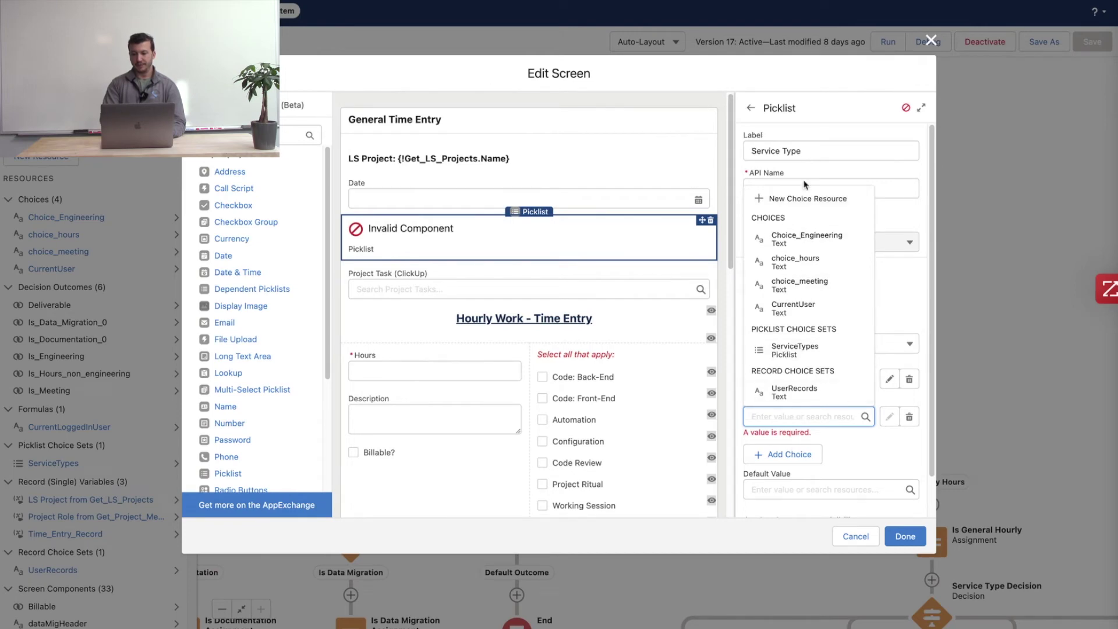
Step: Create a Record Choice Set named Projects based on the LS Project object
left_click(795, 199)
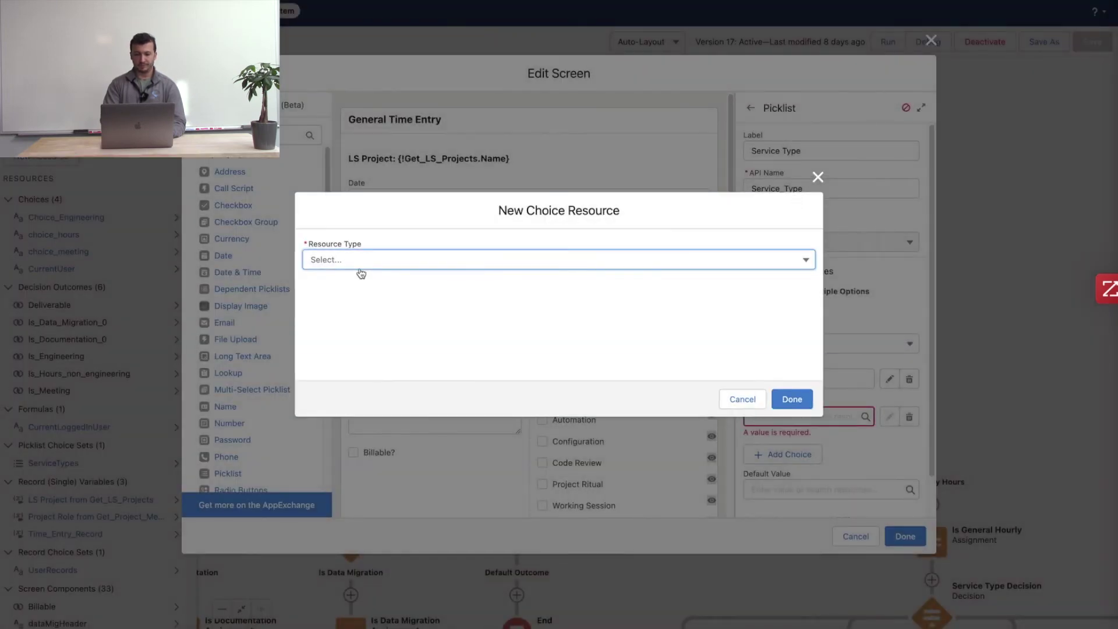
left_click(359, 266)
left_click(355, 325)
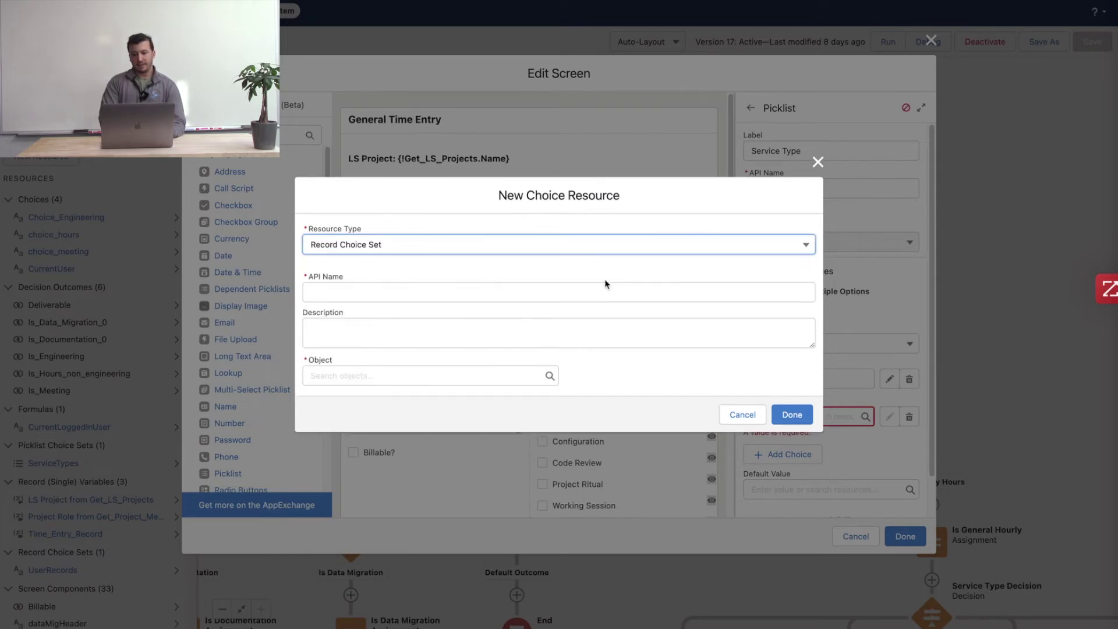
left_click(386, 287)
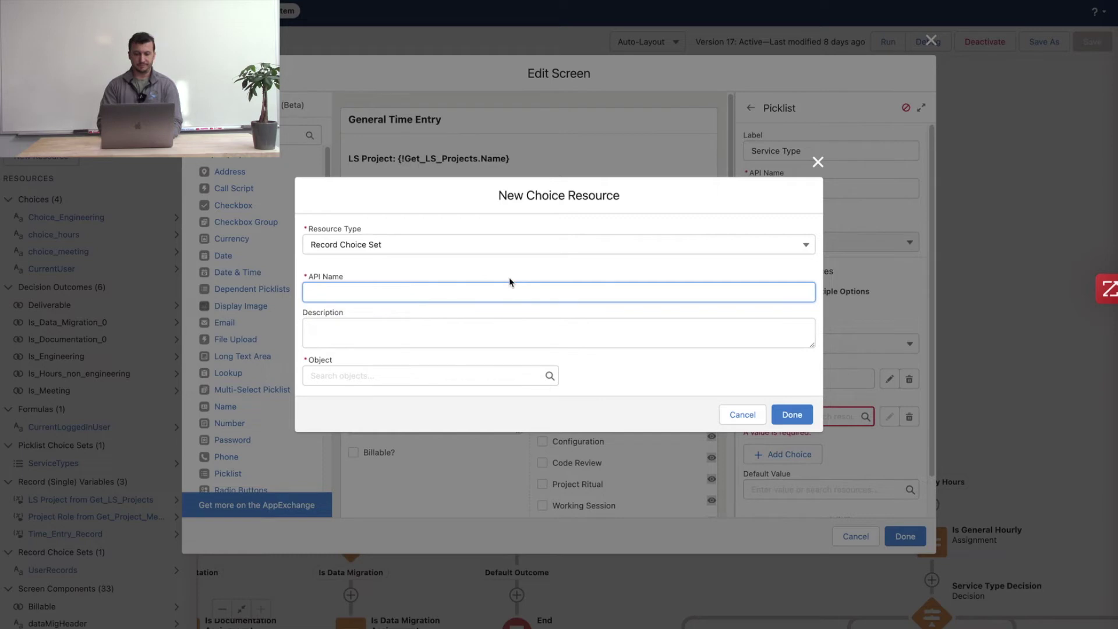
type("Projects")
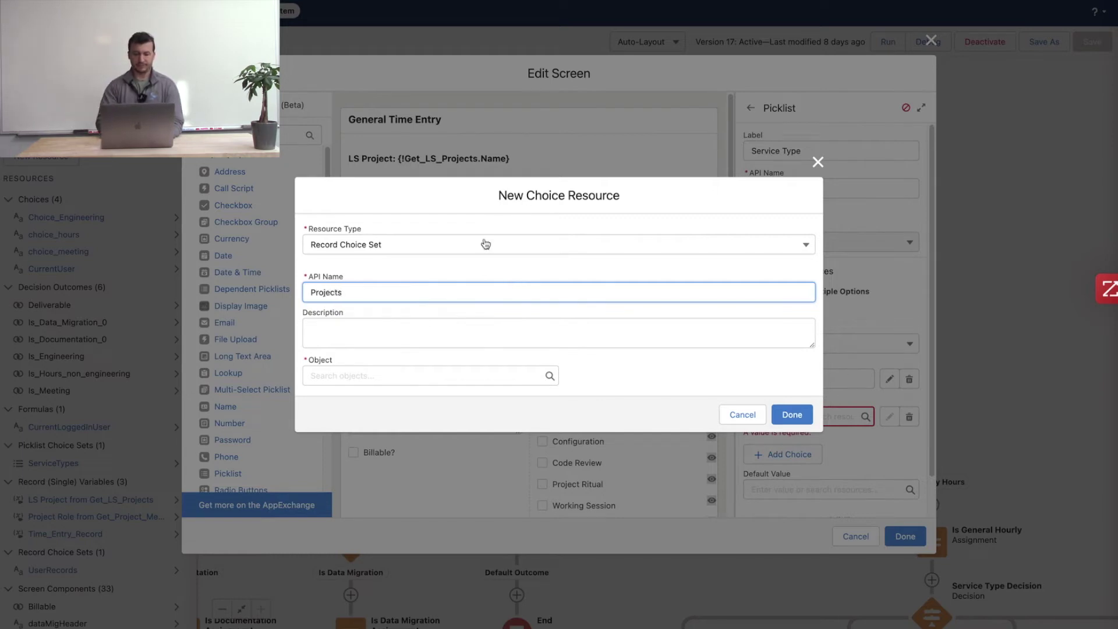
left_click(403, 381)
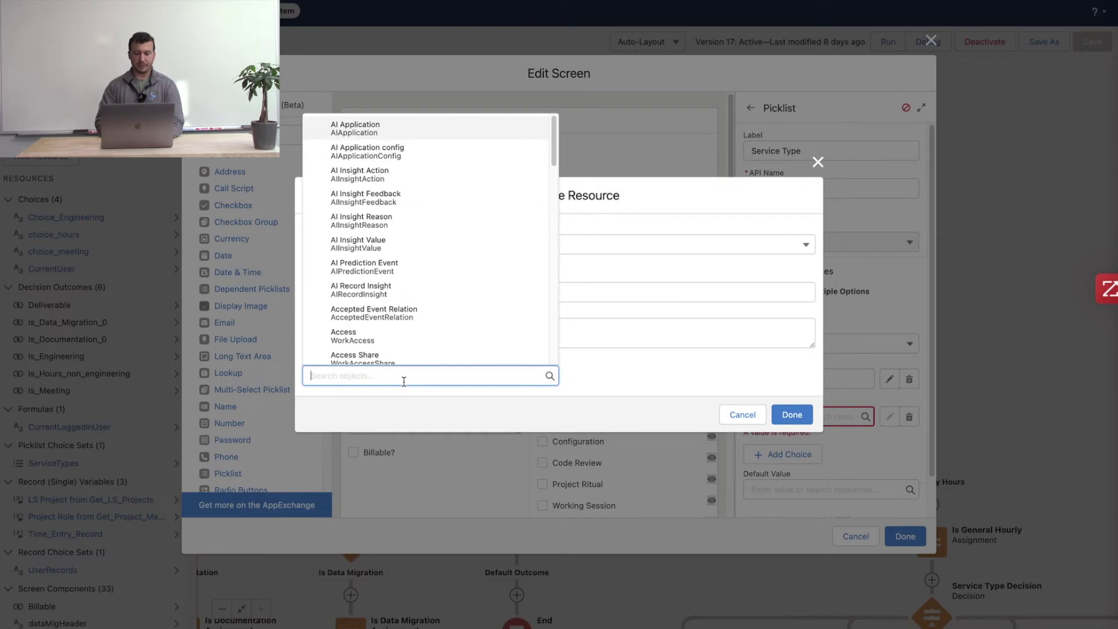
type("proj")
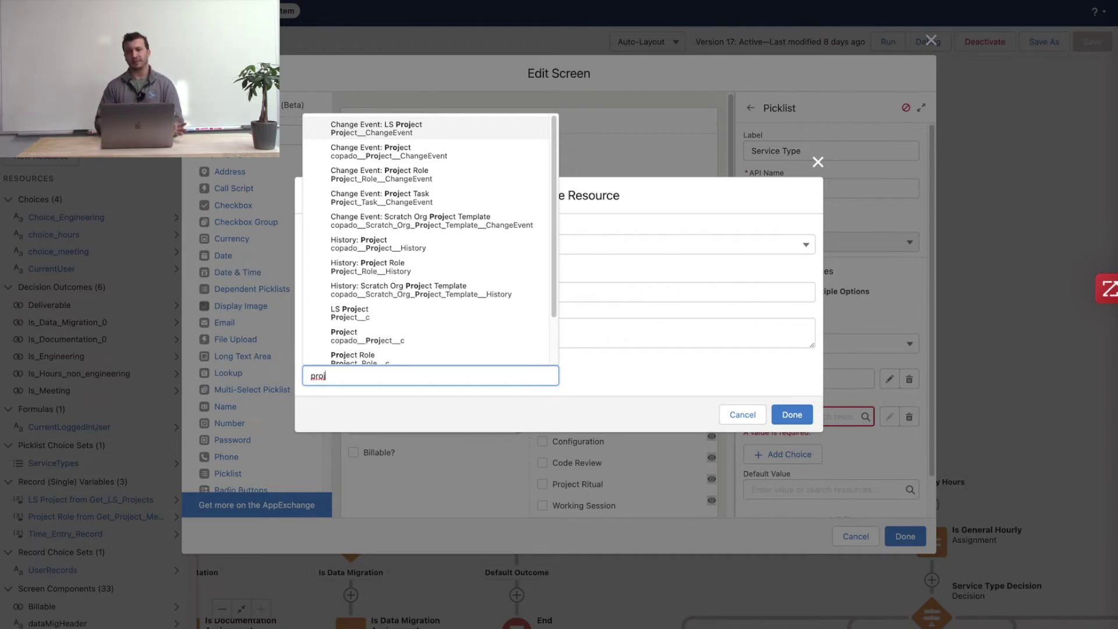
left_click(359, 314)
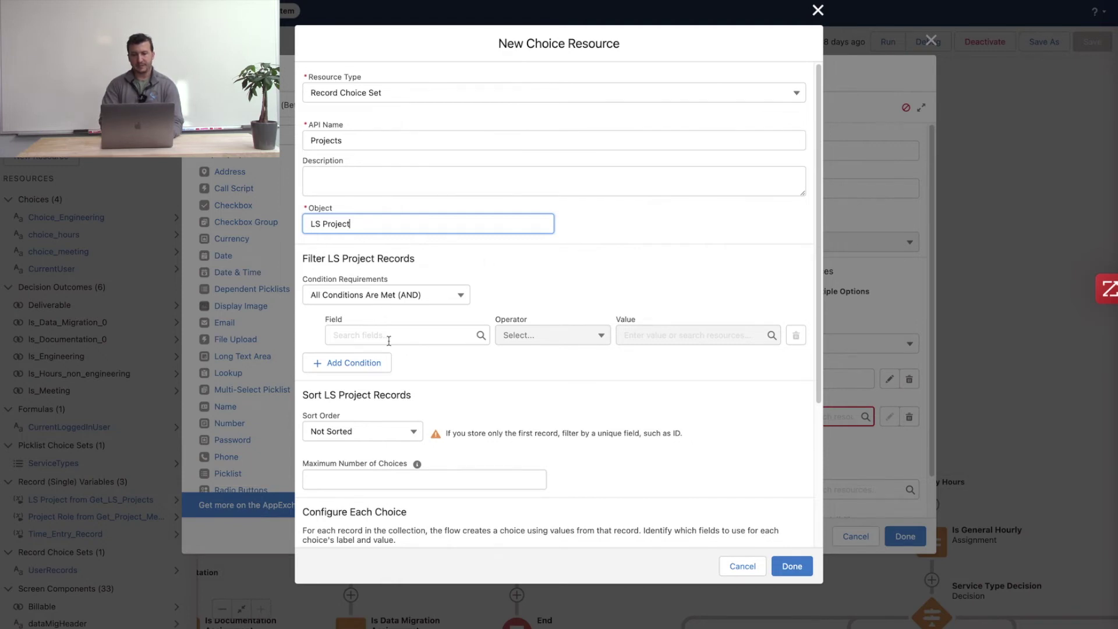
Step: Include all LS Project records with no conditions, sorted ascending by Name
scroll(345, 270, "down", 2)
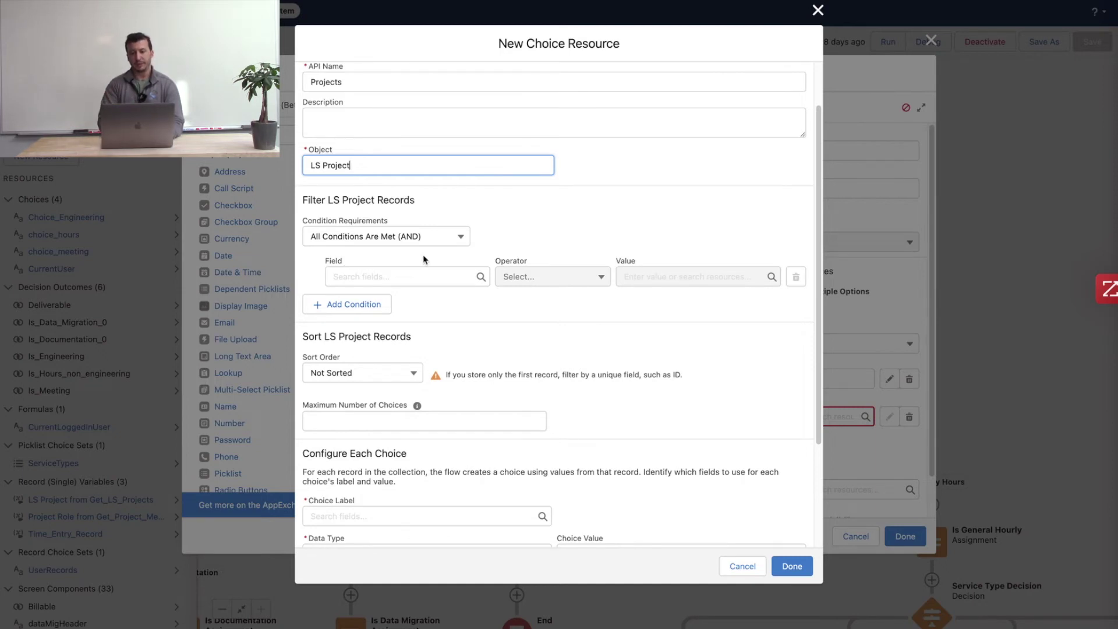
left_click(330, 239)
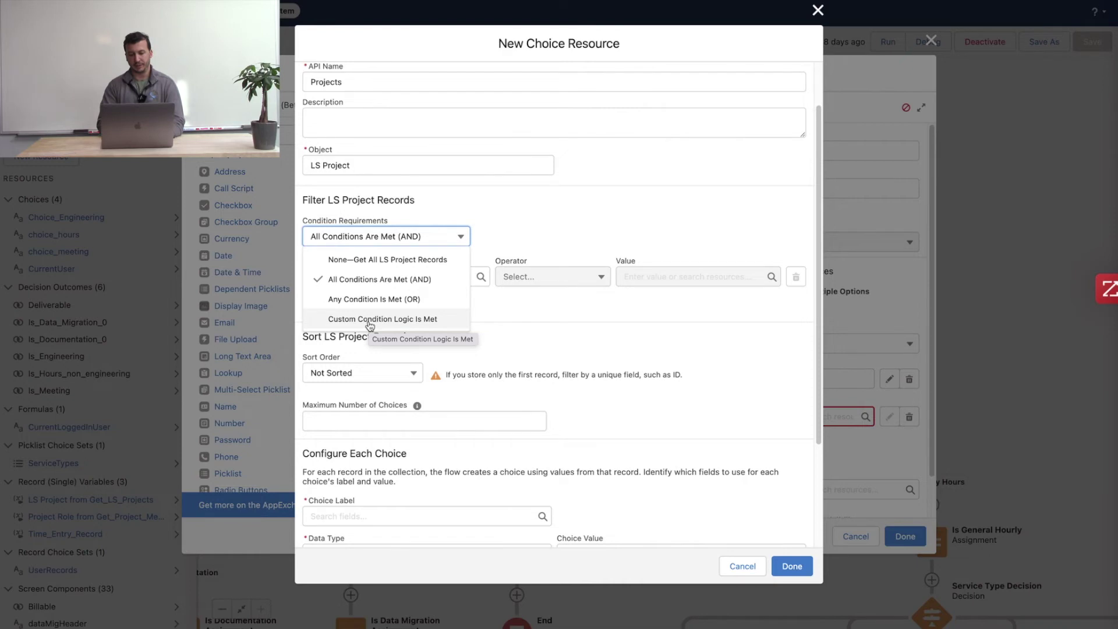
left_click(386, 260)
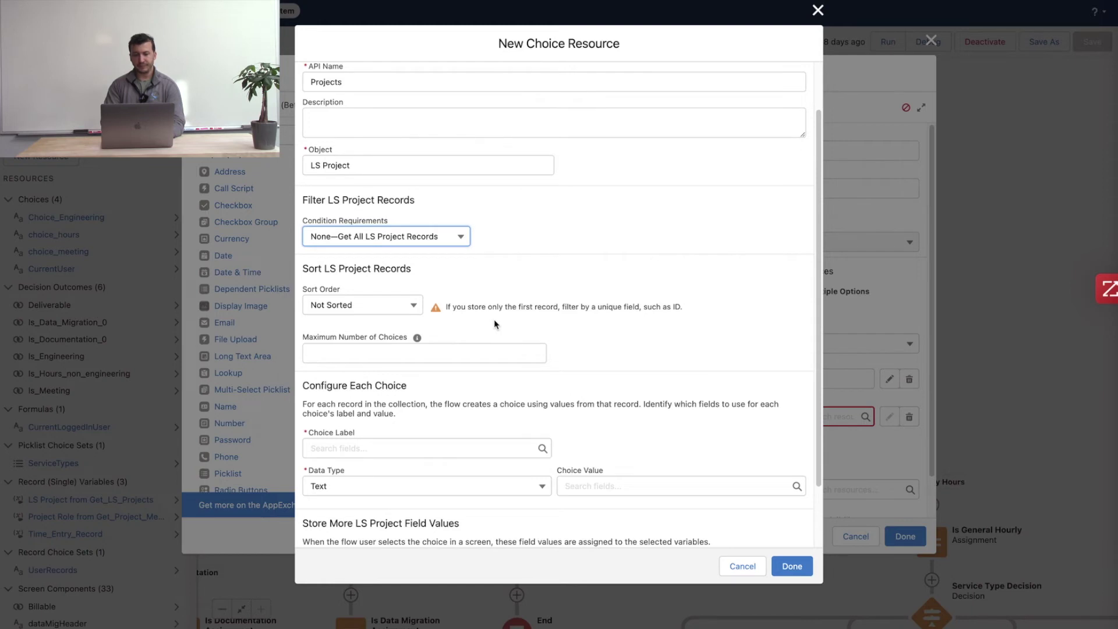
left_click(376, 307)
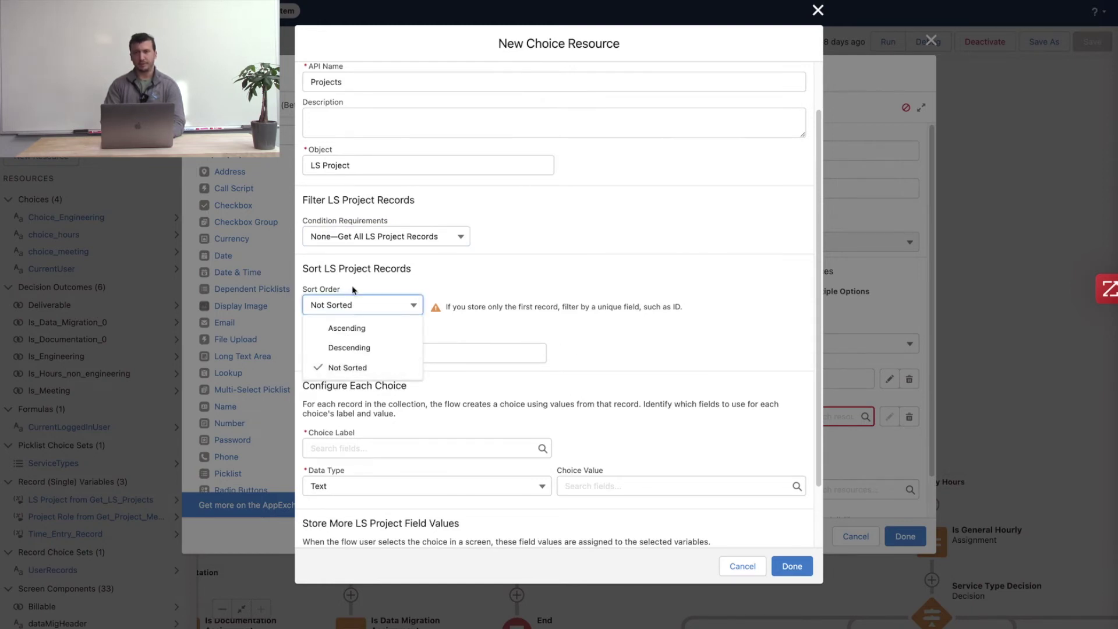
left_click(358, 330)
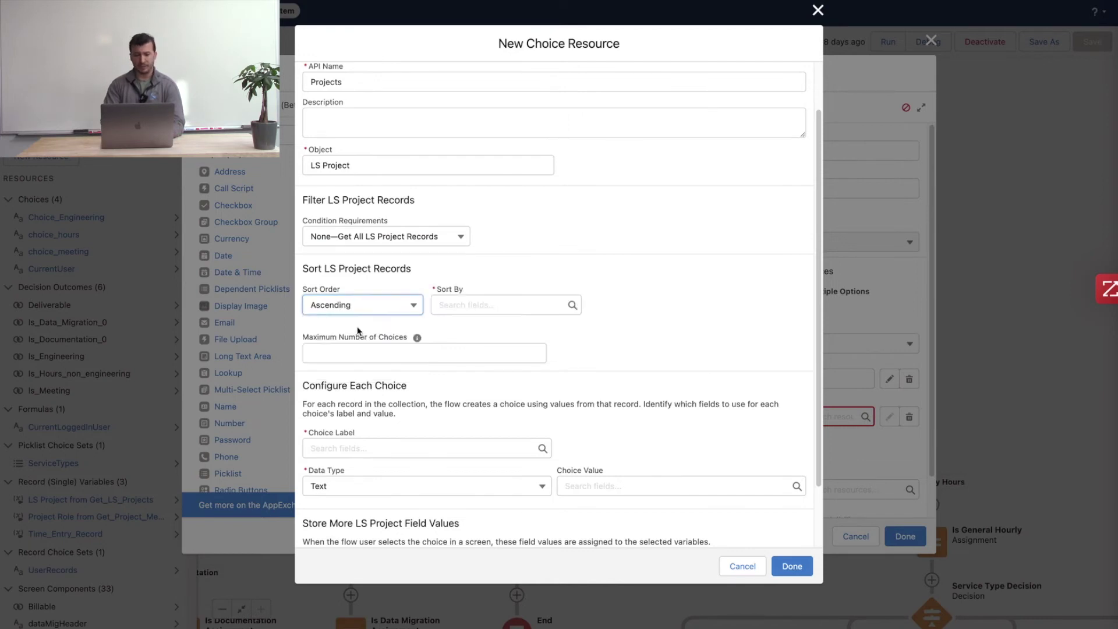
left_click(455, 312)
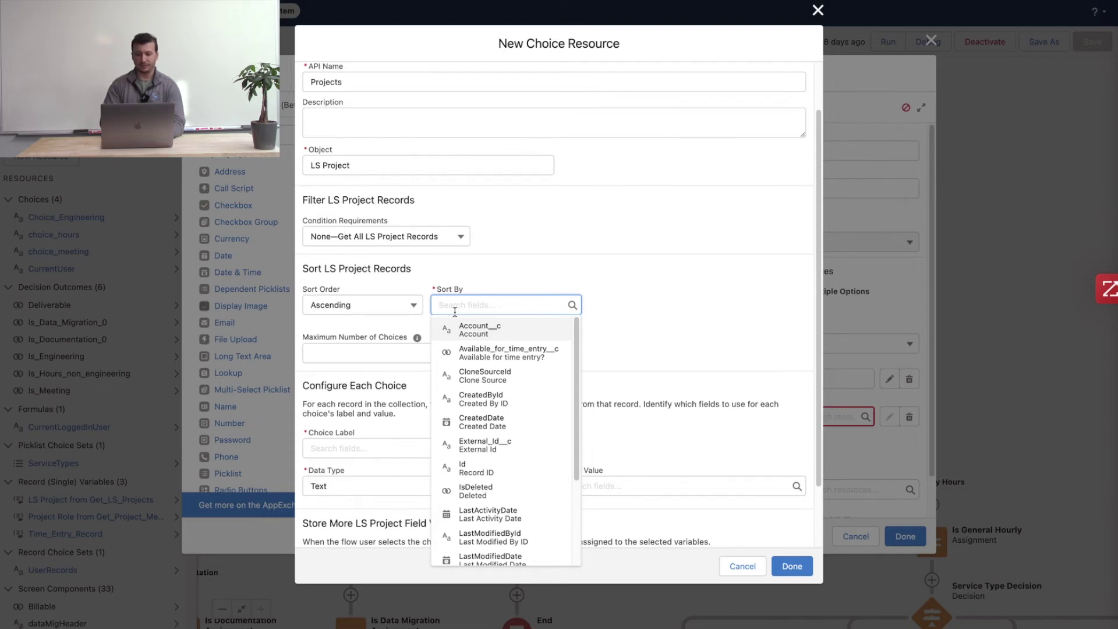
type("nam")
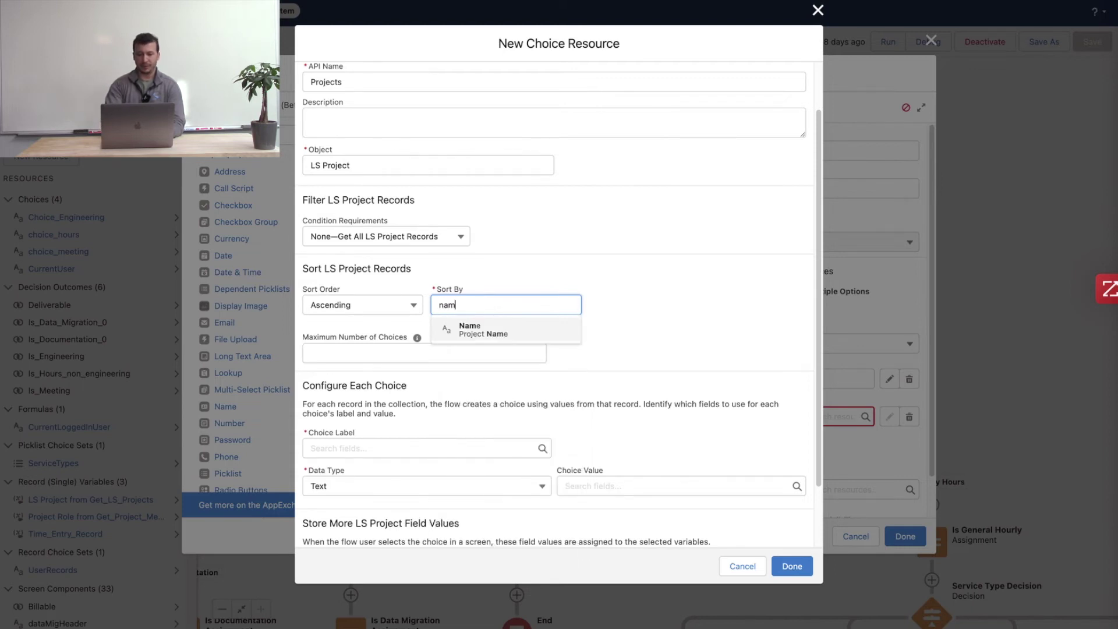
left_click(470, 330)
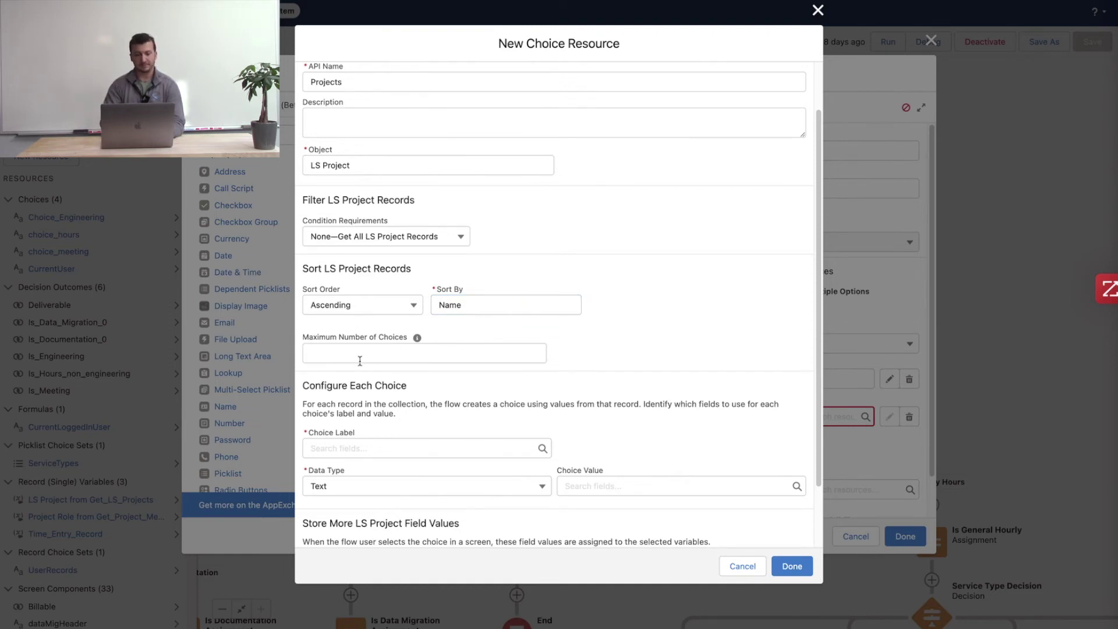
mouse_move(418, 341)
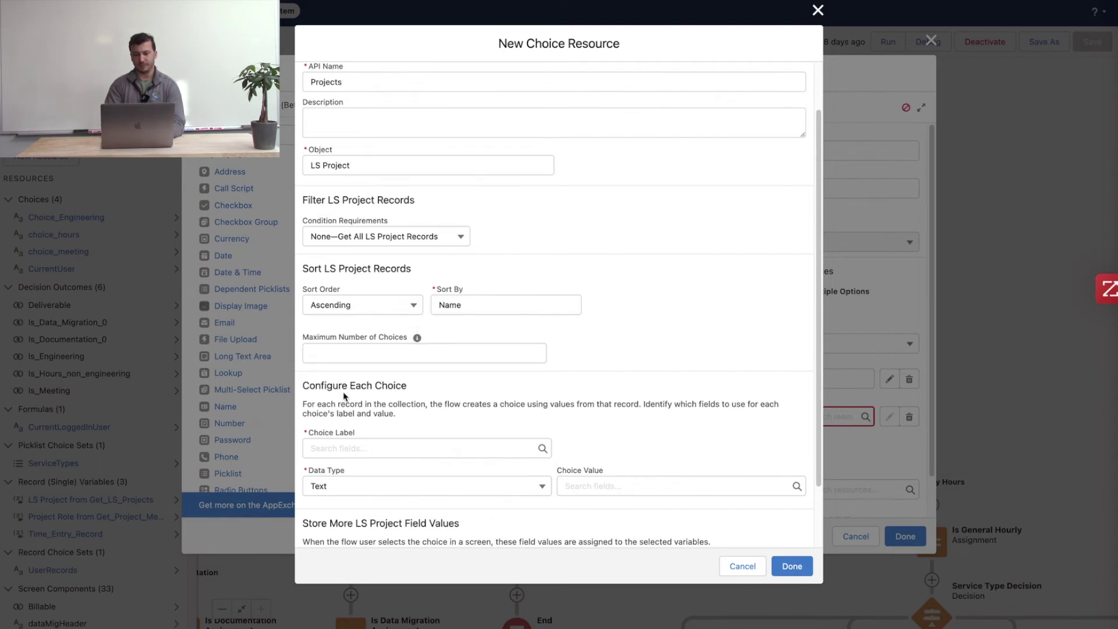
Step: Use the LS Project Name field as each Projects choice's label
scroll(361, 427, "down", 1)
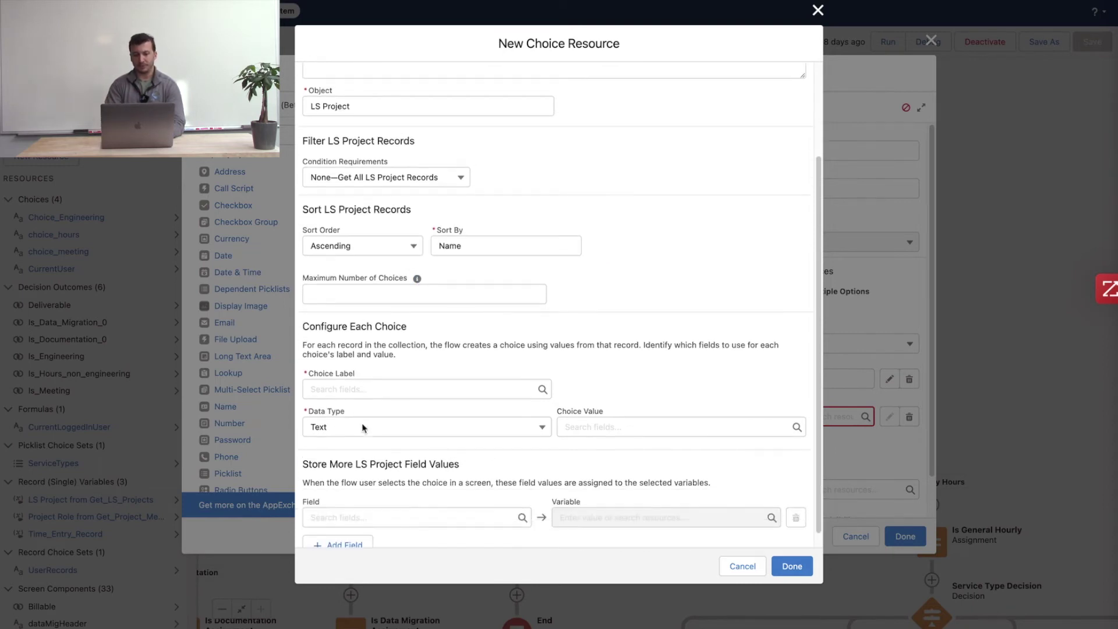
scroll(362, 427, "down", 1)
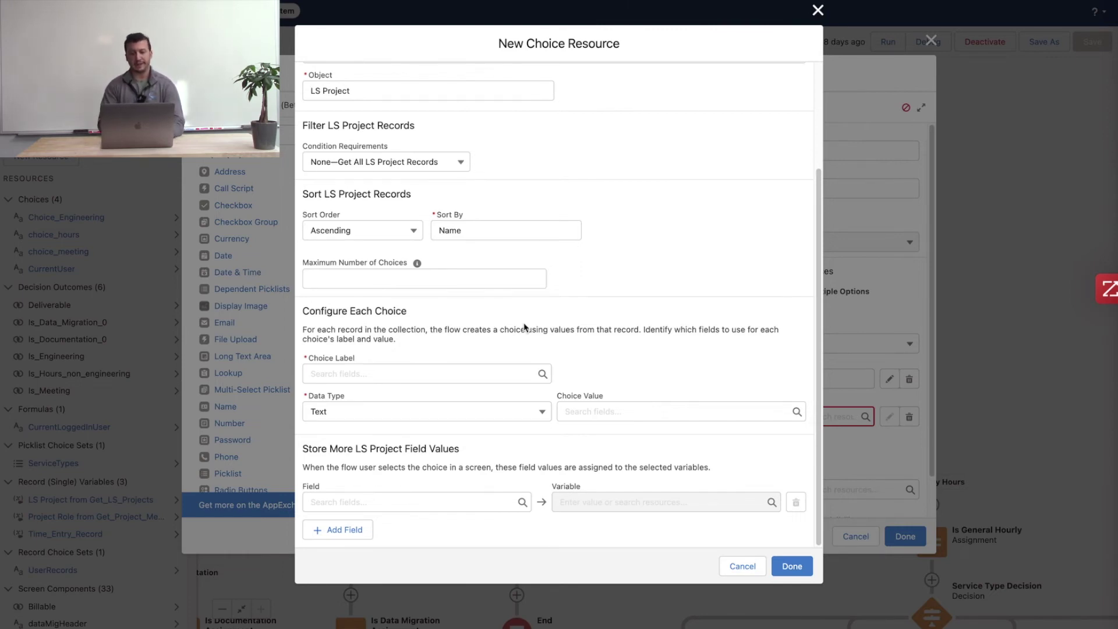
left_click(383, 375)
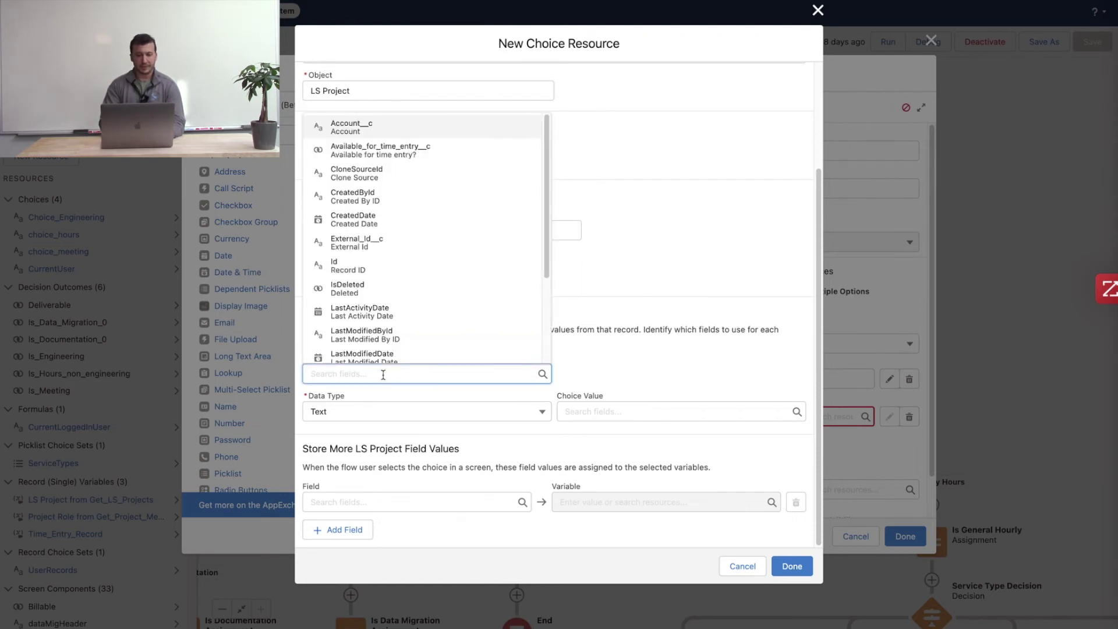
type("name")
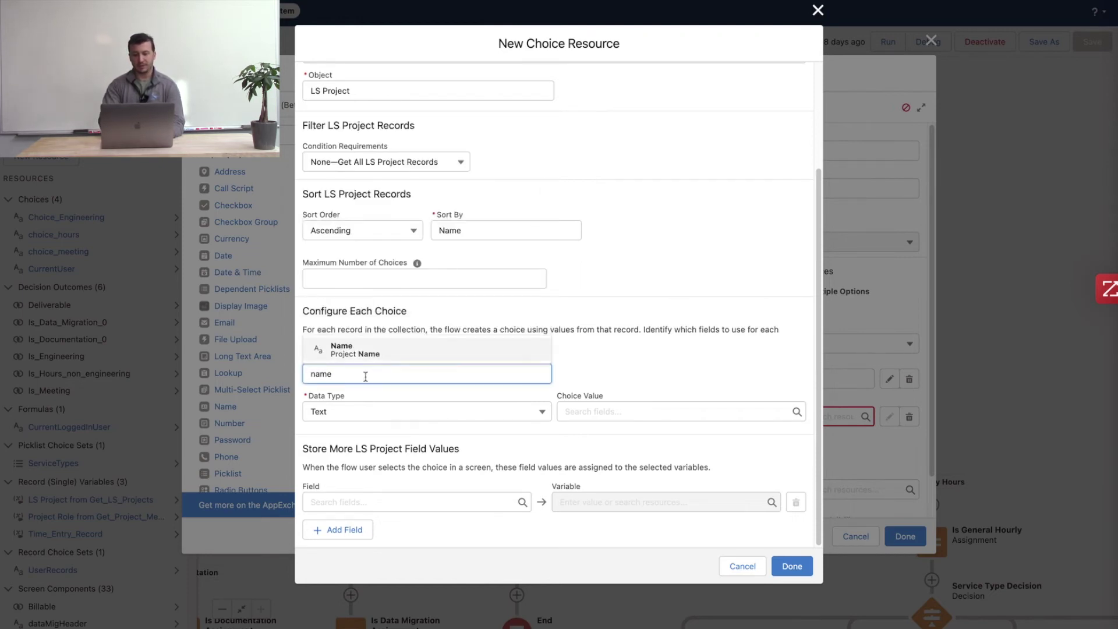
left_click(364, 354)
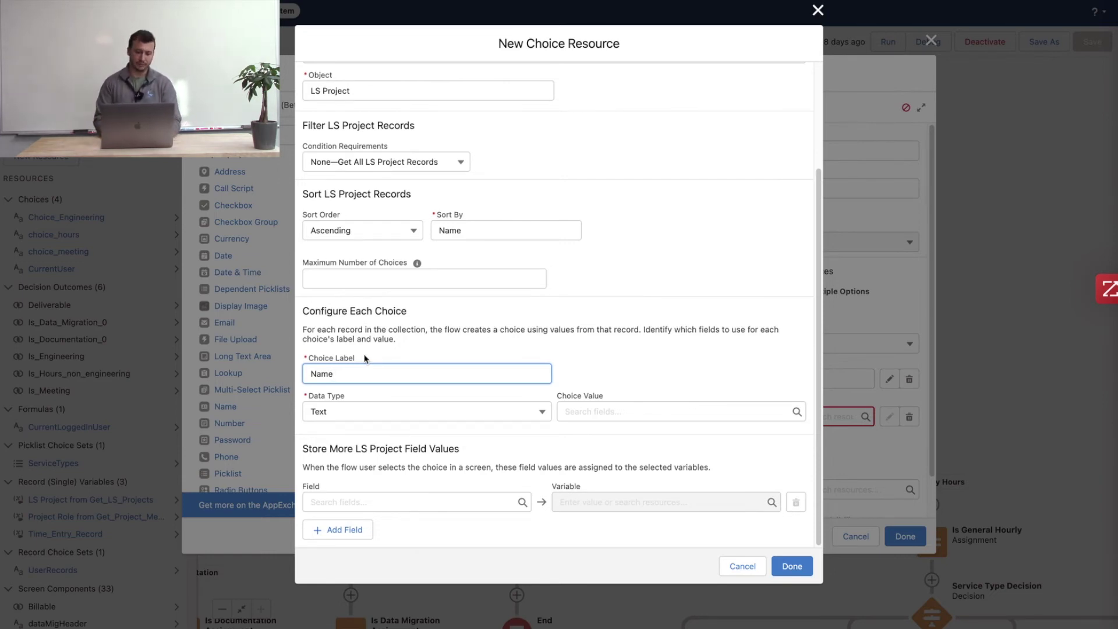
left_click(587, 357)
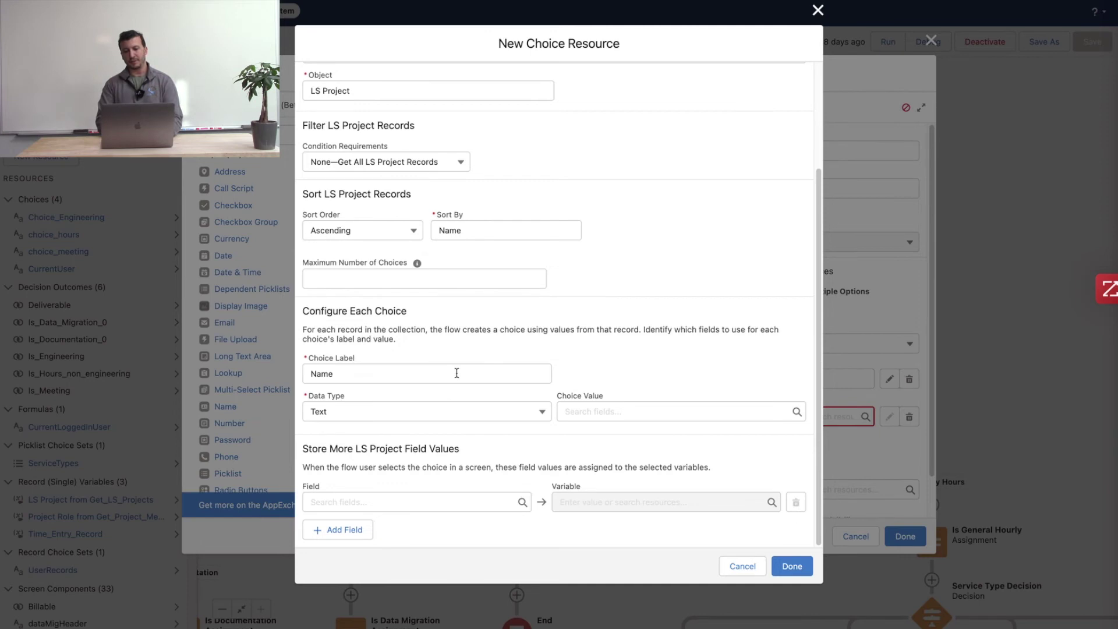
left_click(664, 418)
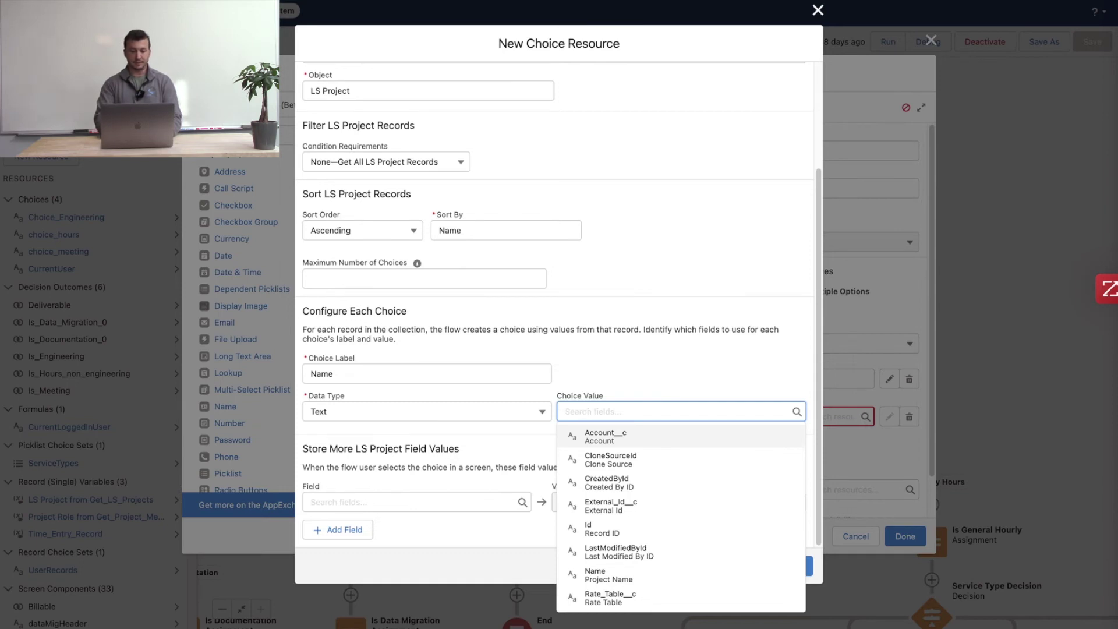
Step: Set each Projects choice's value to the LS Project record Id
type("id")
left_click(607, 505)
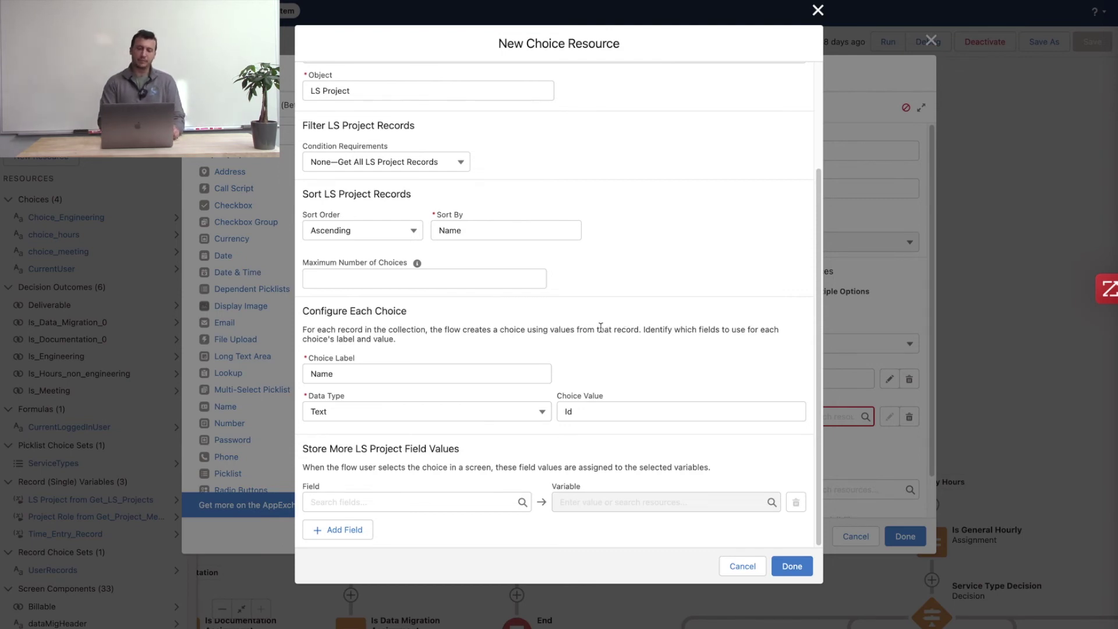
double_click(601, 328)
left_click(601, 328)
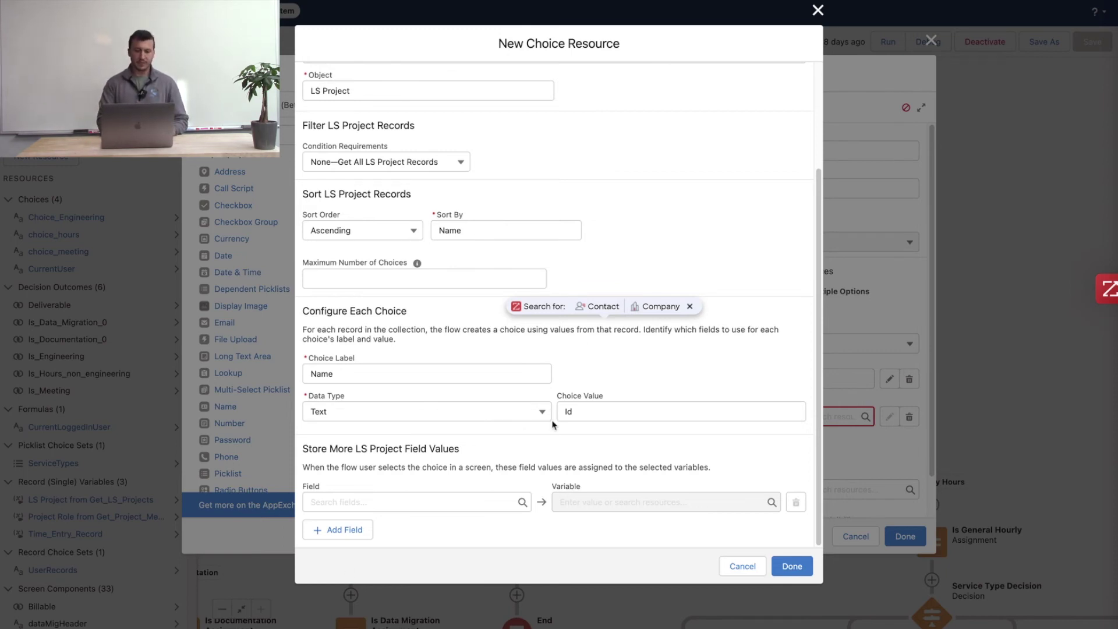
Step: Store the LS Project's Account__c field as an additional value
left_click(391, 506)
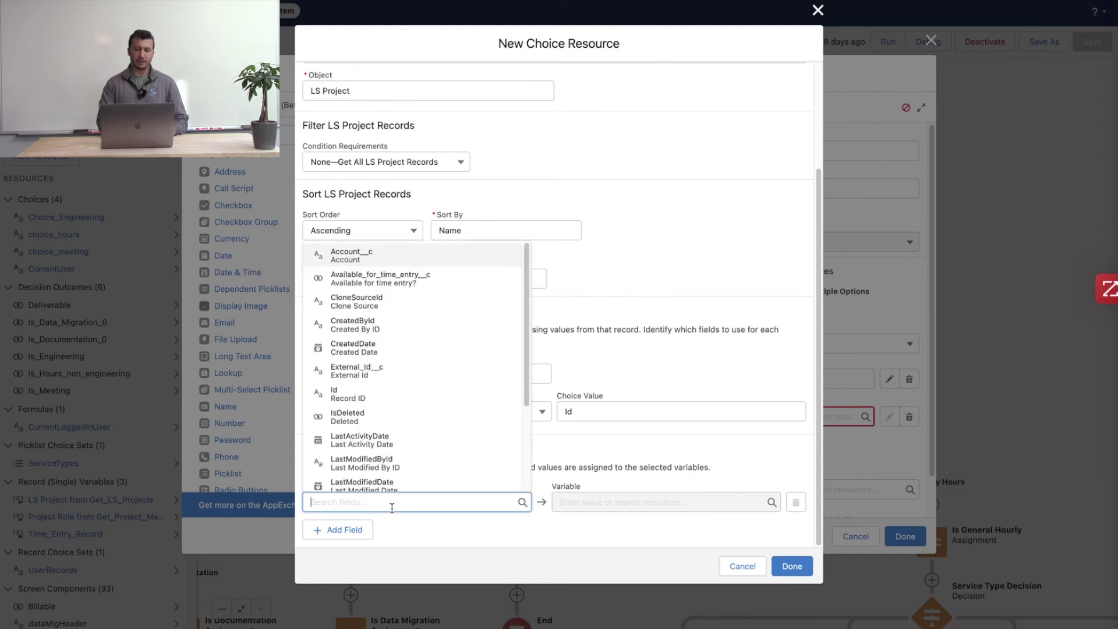
left_click(609, 479)
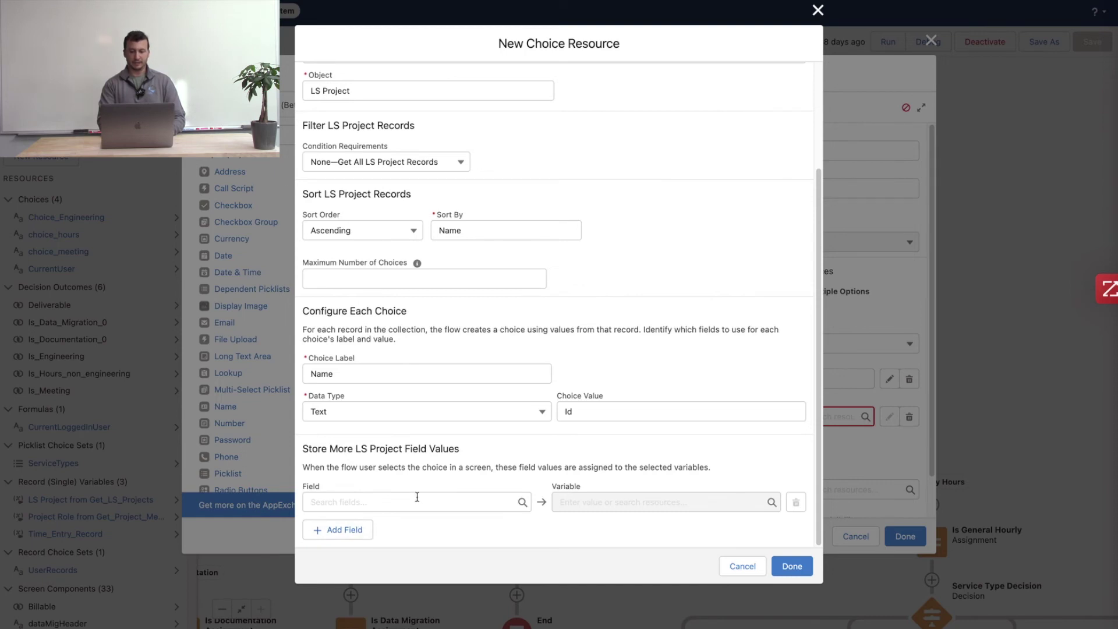
left_click(379, 506)
scroll(379, 399, "down", 2)
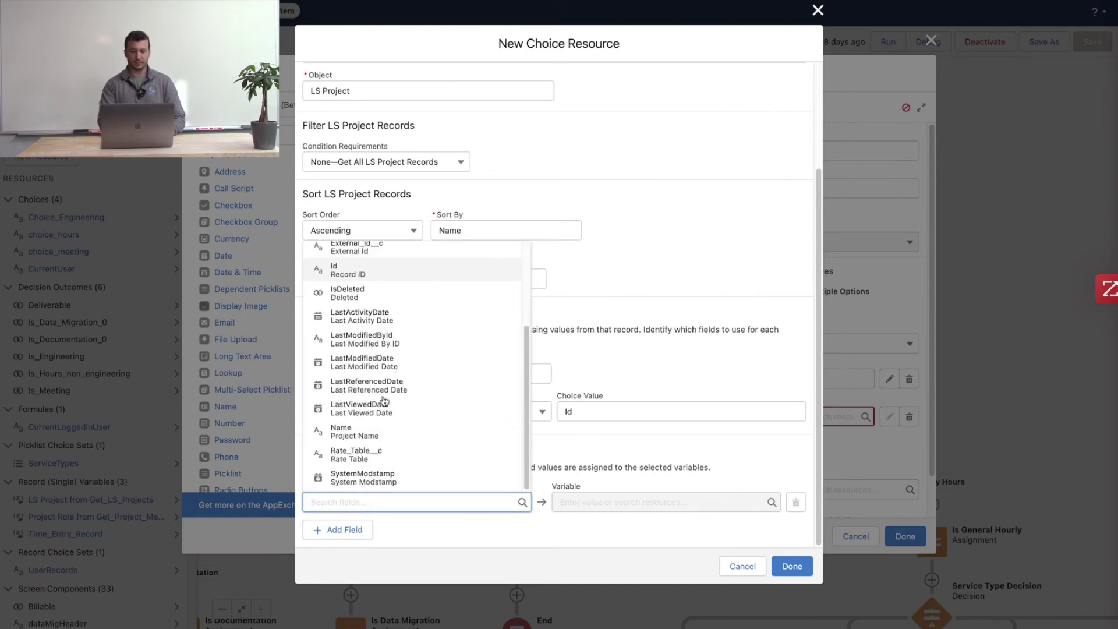
scroll(385, 401, "up", 2)
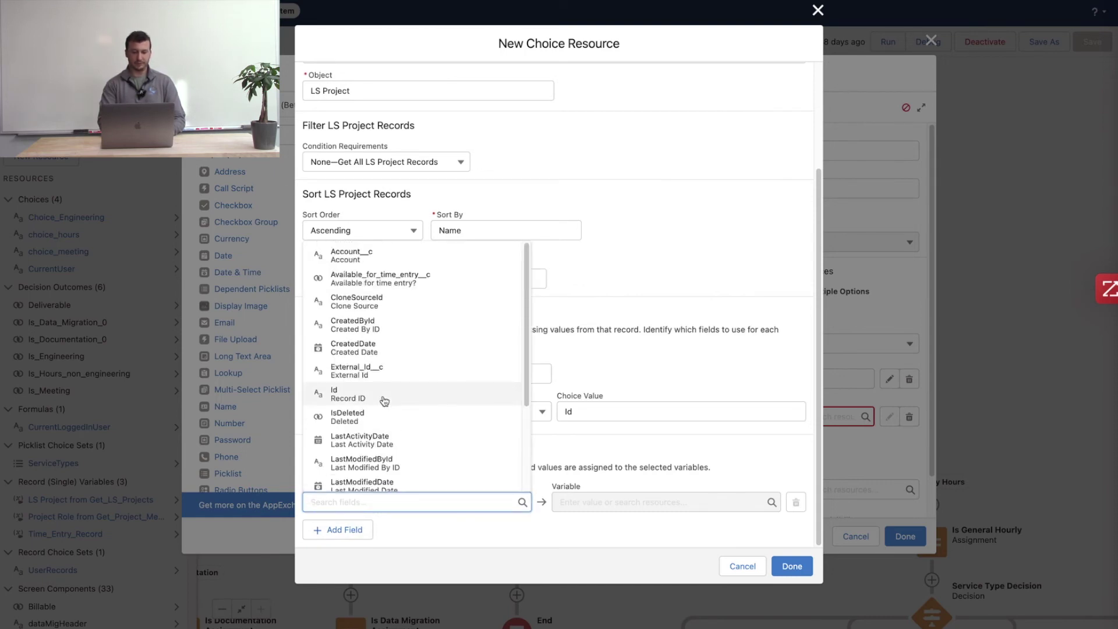
scroll(384, 401, "down", 2)
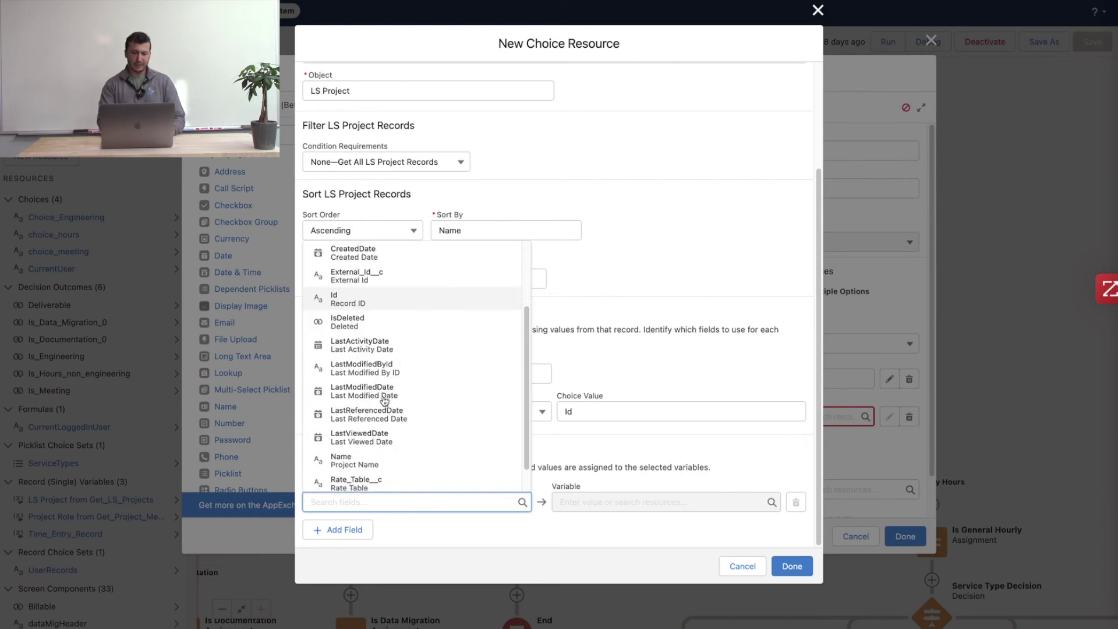
scroll(381, 401, "up", 2)
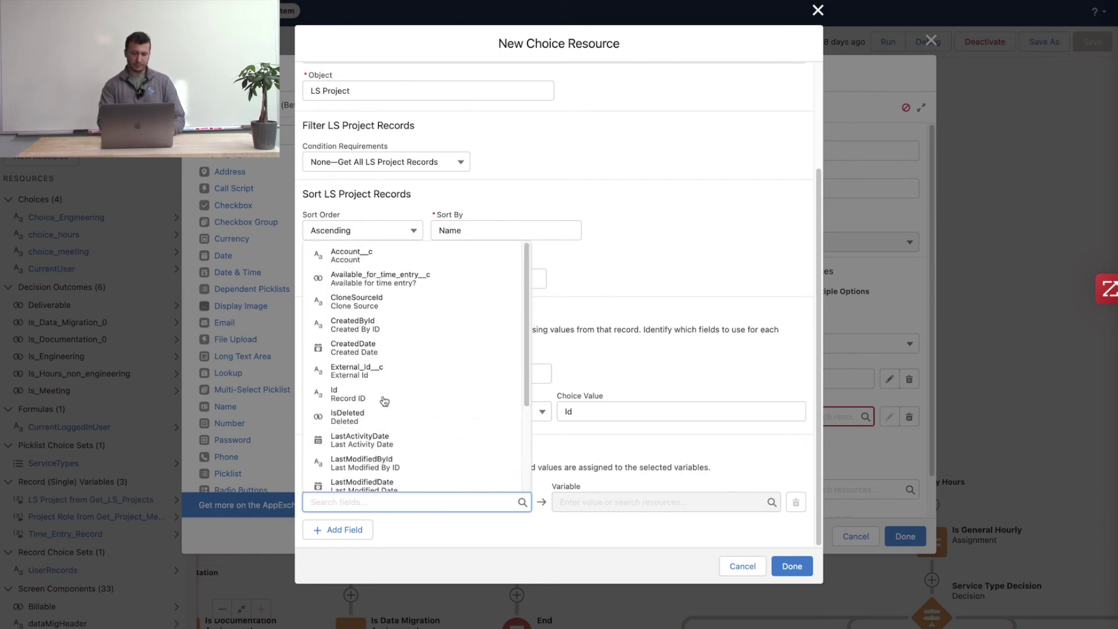
left_click(345, 258)
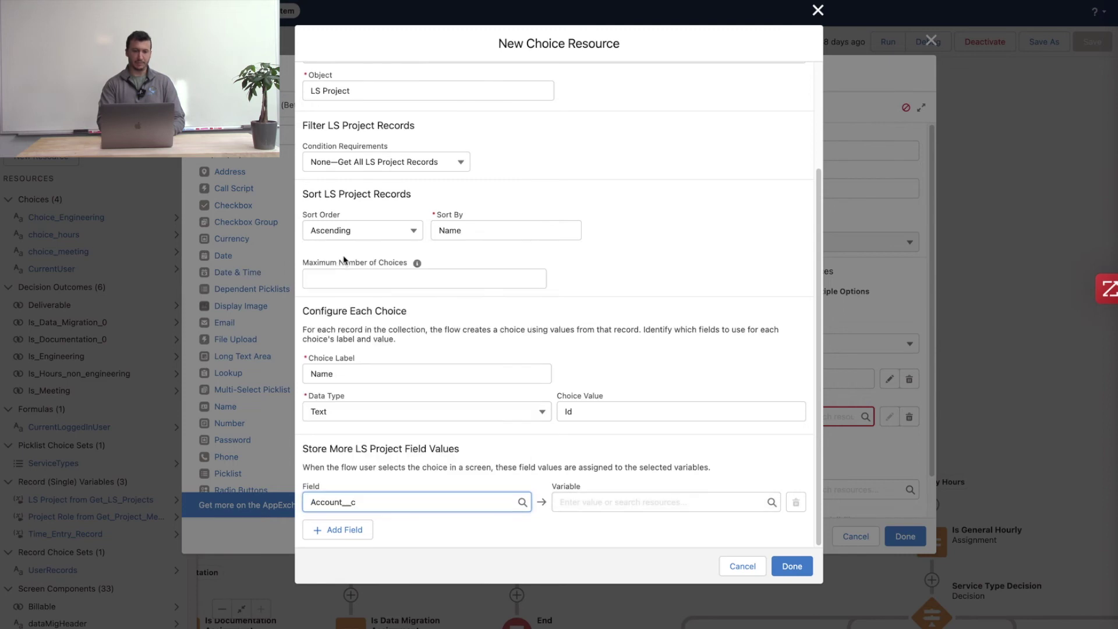
Step: Add a second empty field-to-variable row, then discard the Projects choice set
left_click(603, 510)
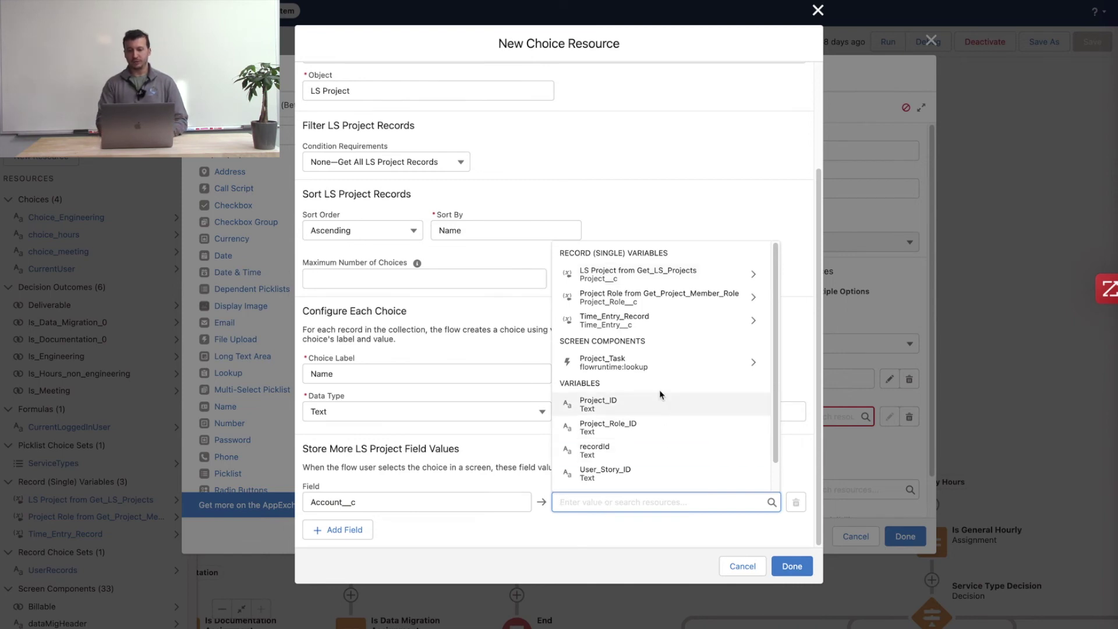
scroll(652, 433, "down", 1)
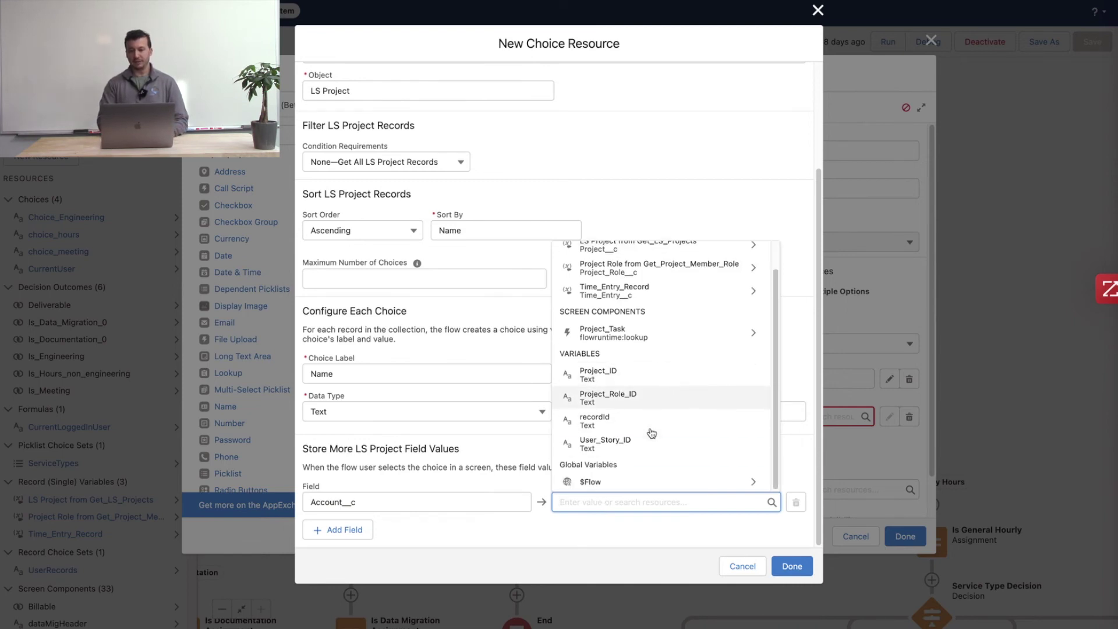
scroll(649, 431, "up", 1)
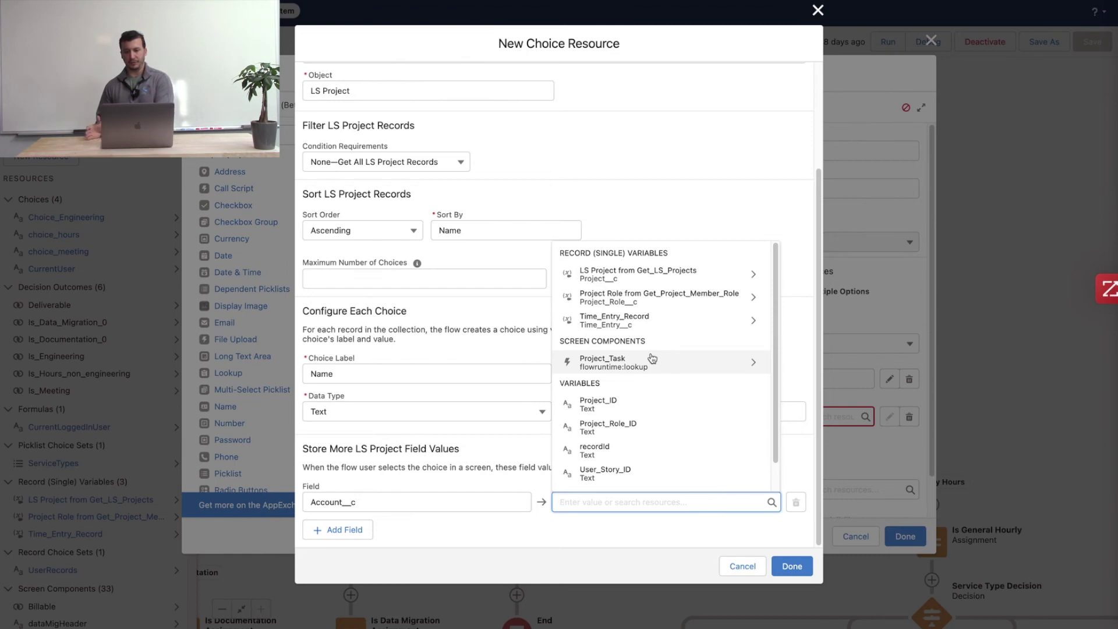
left_click(479, 529)
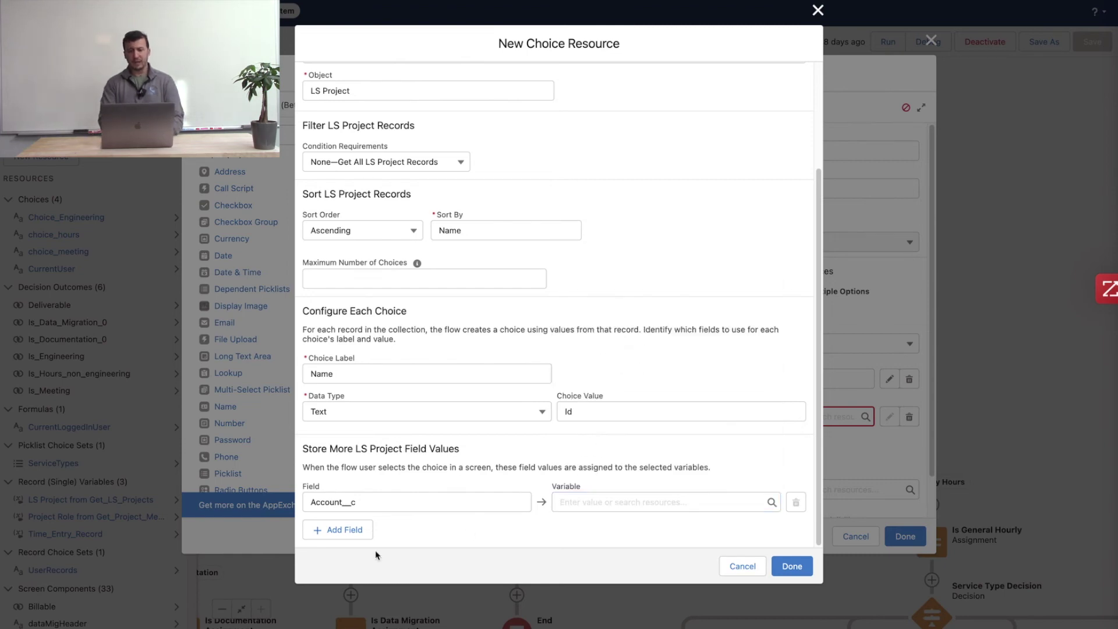
left_click(350, 530)
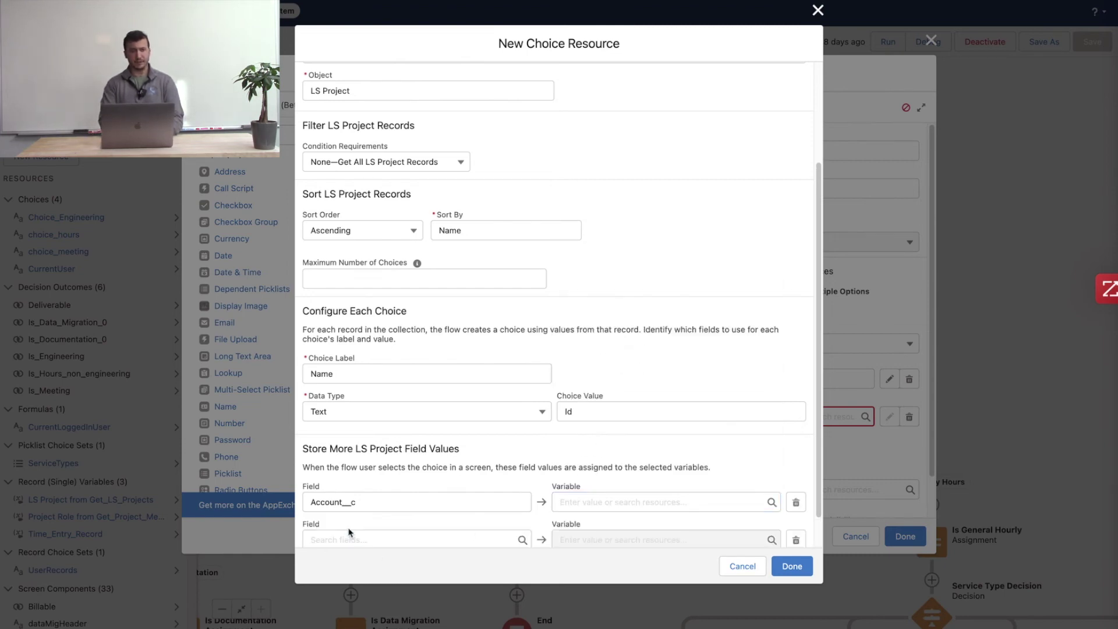
scroll(350, 531, "down", 1)
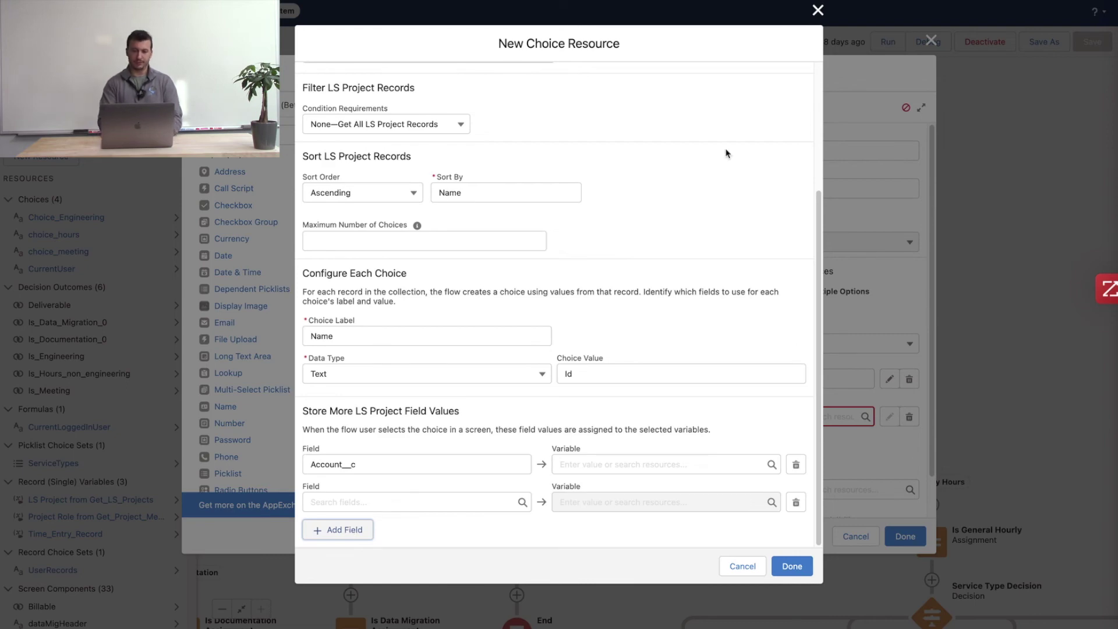
left_click(818, 12)
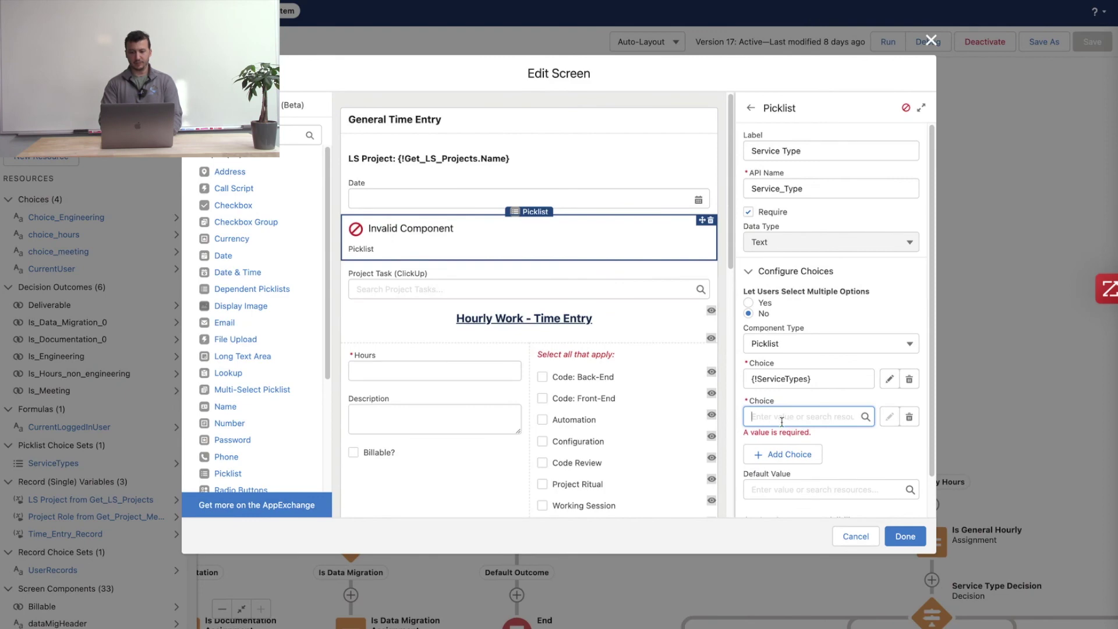
Step: Abandon the unfinished record choice set and close Edit Screen, returning to the flow canvas
left_click(785, 417)
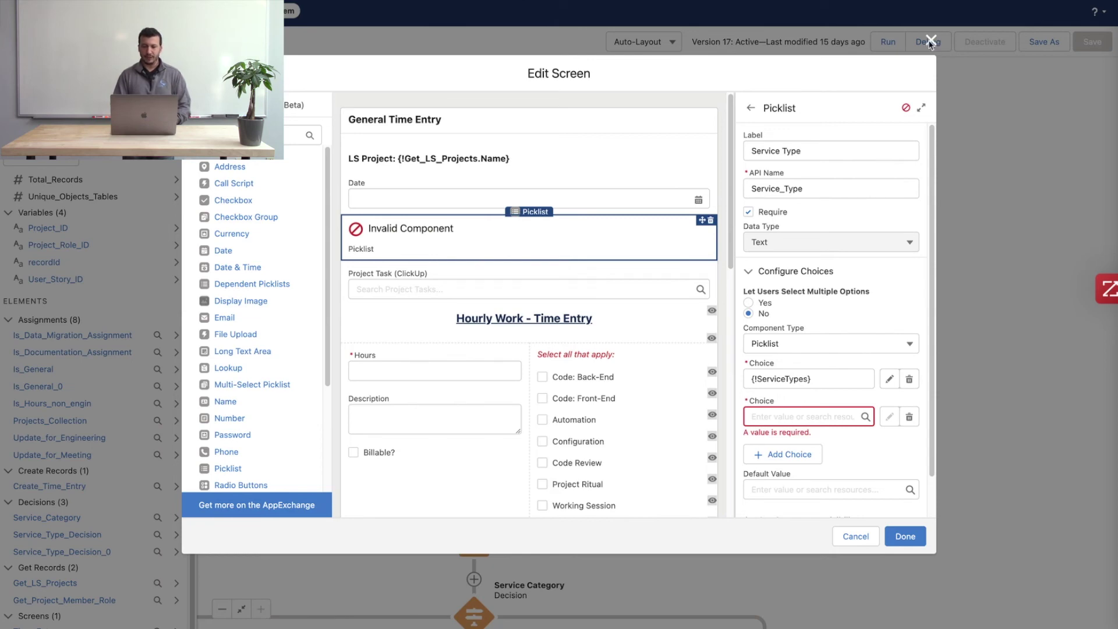
key("Tab")
left_click(931, 39)
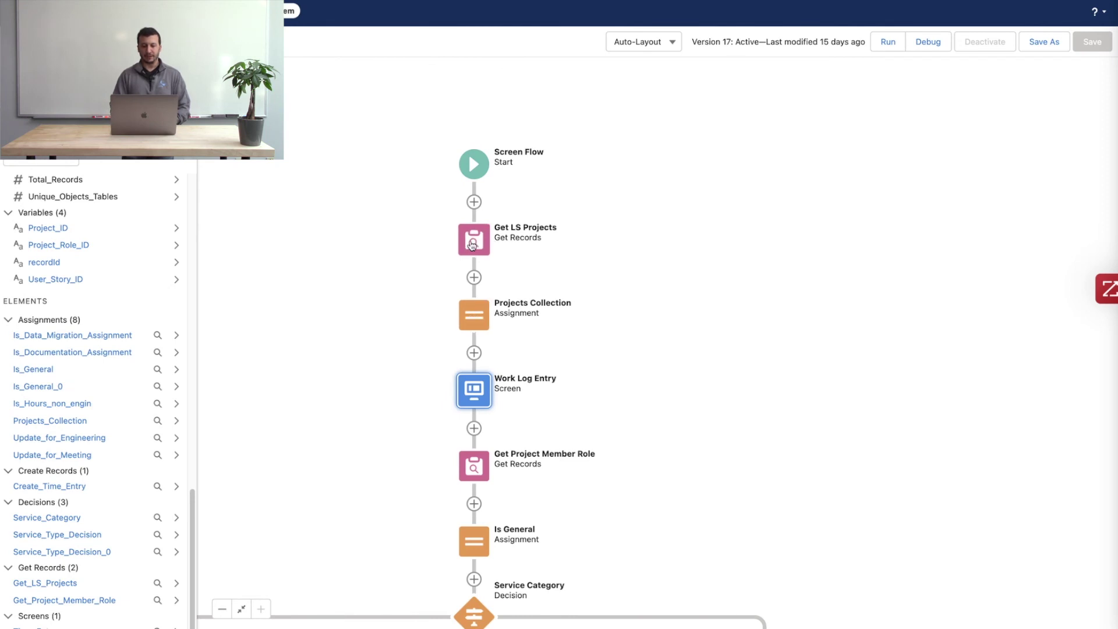
Step: Review the Projects Collection assignment without changes, then reopen the Work Log Entry screen
left_click(473, 245)
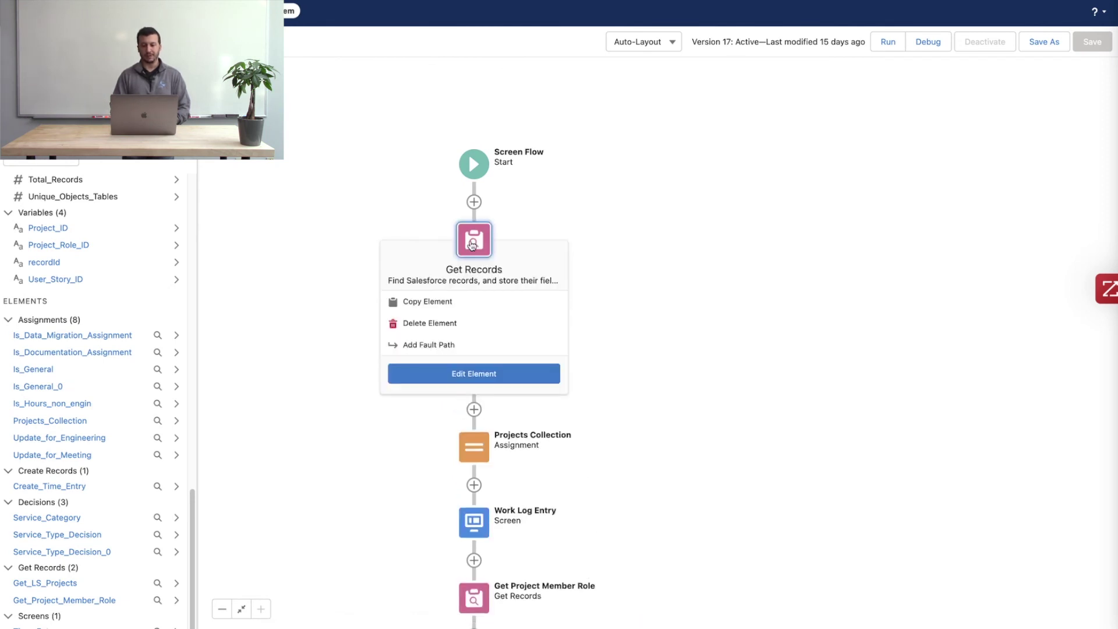
left_click(589, 229)
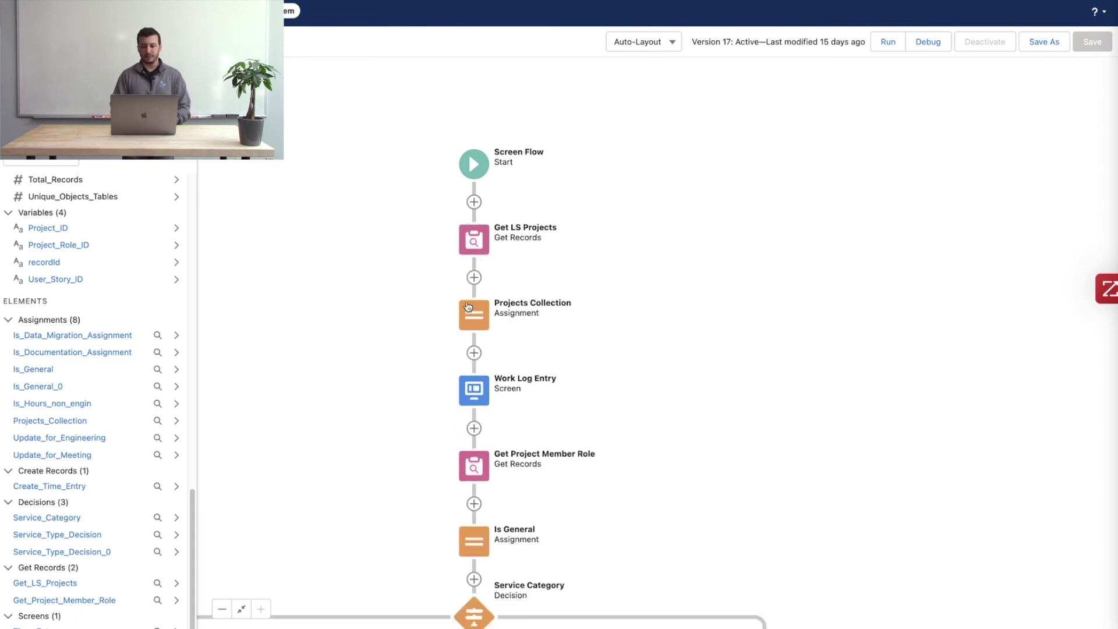
left_click(473, 314)
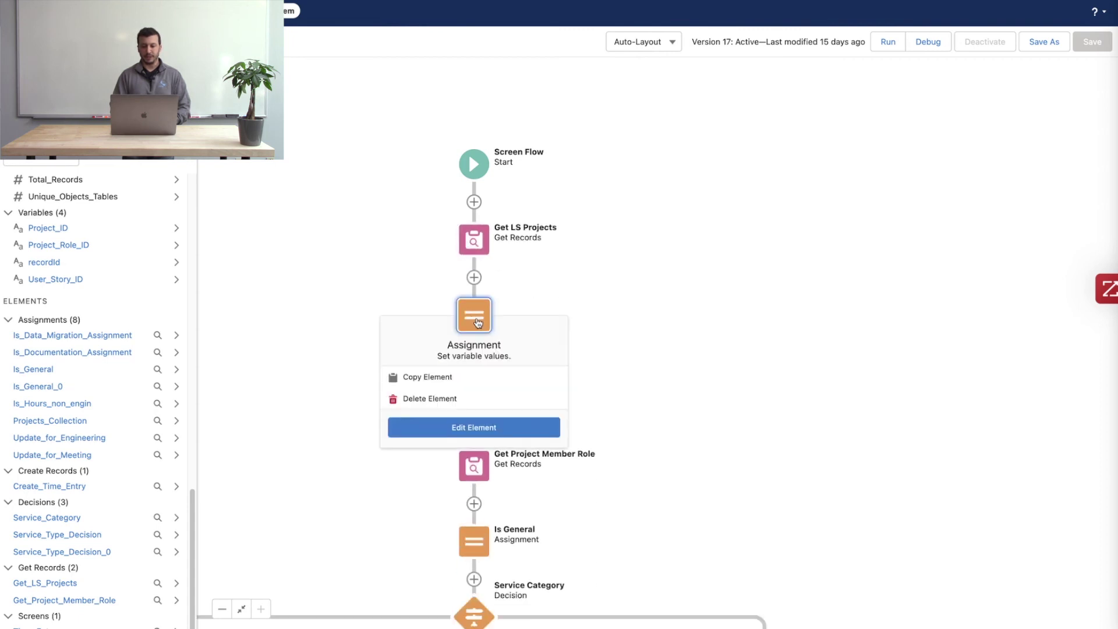
left_click(457, 426)
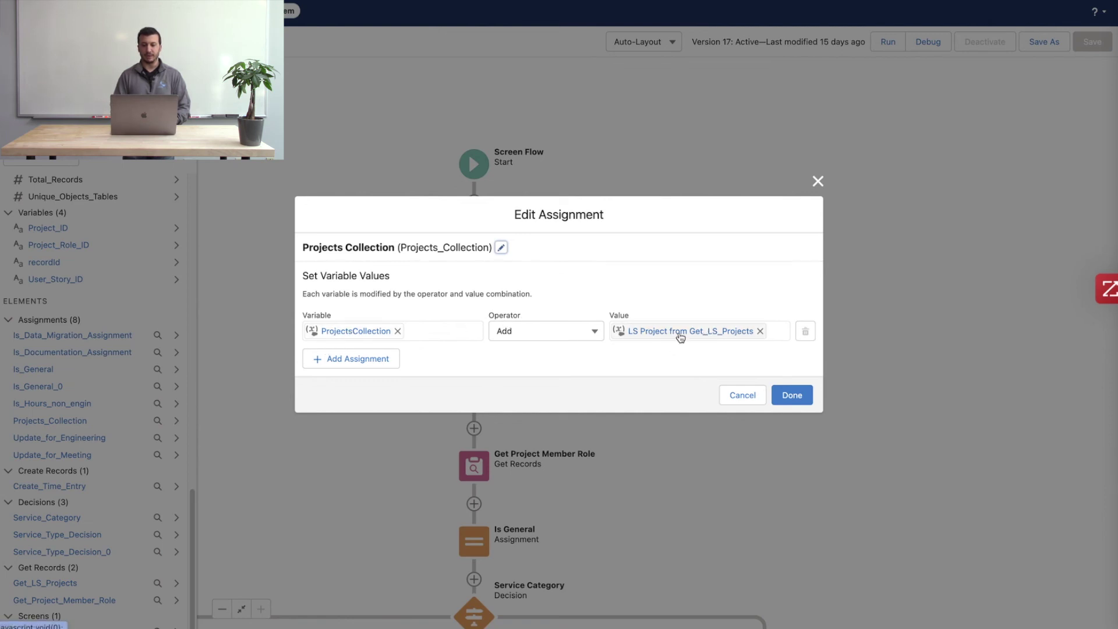
left_click(818, 182)
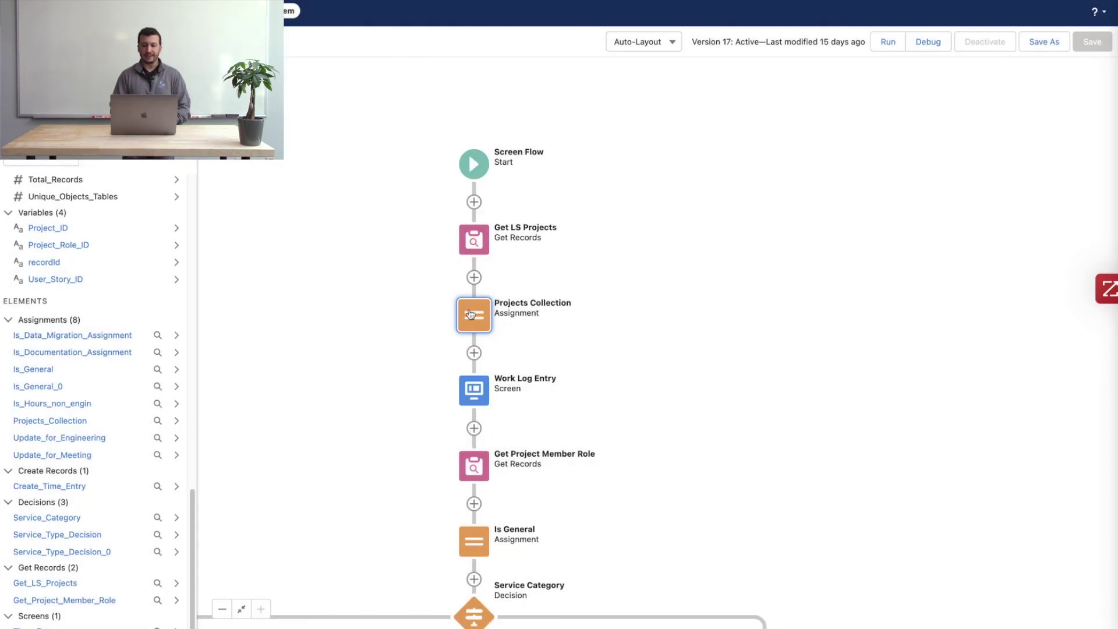
left_click(472, 402)
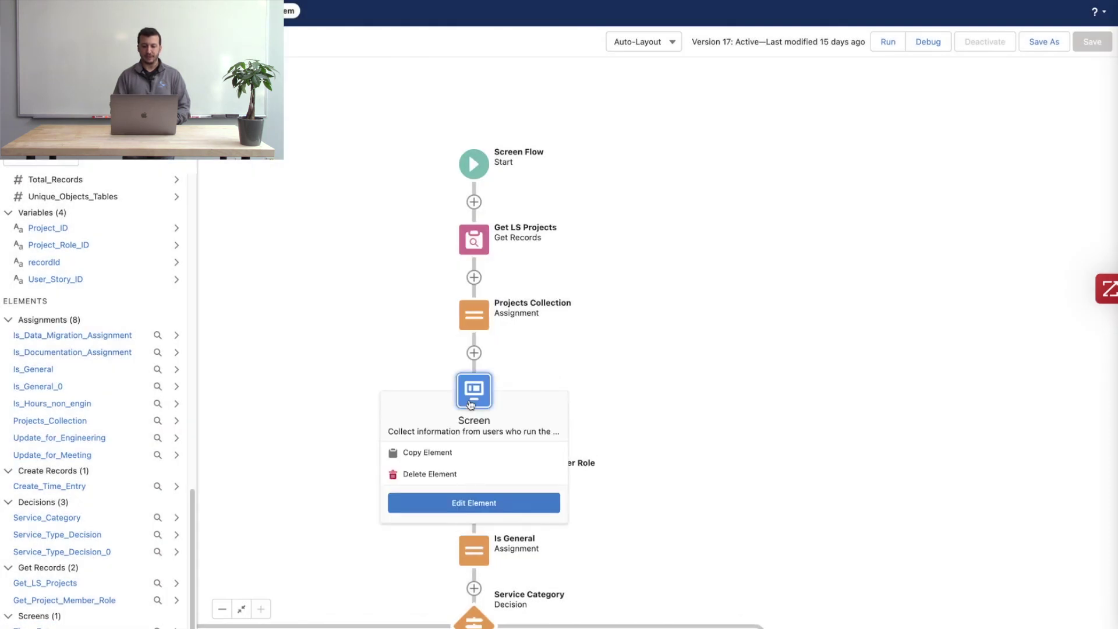
left_click(465, 508)
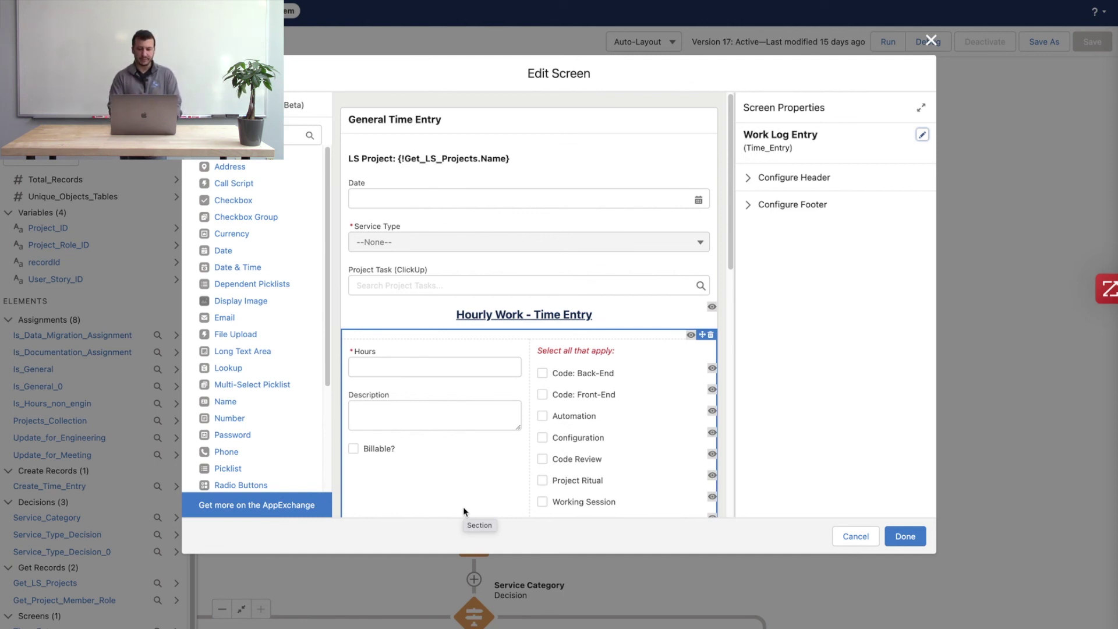
Step: Add a second Service Type choice as a new Collection Choice Set named ProjectCollection
left_click(483, 250)
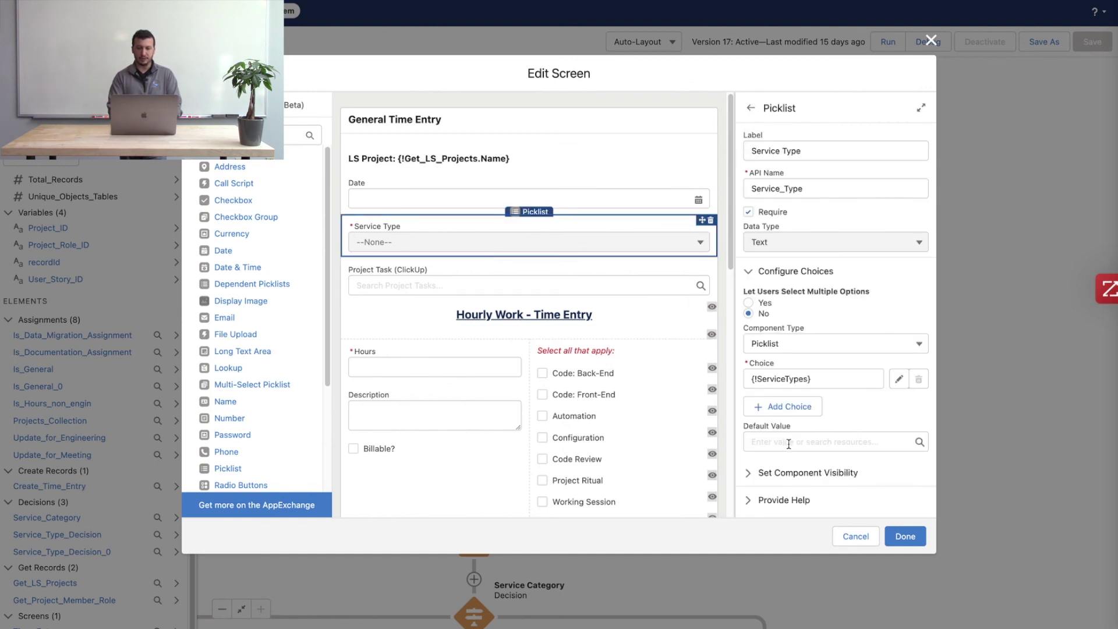
left_click(790, 406)
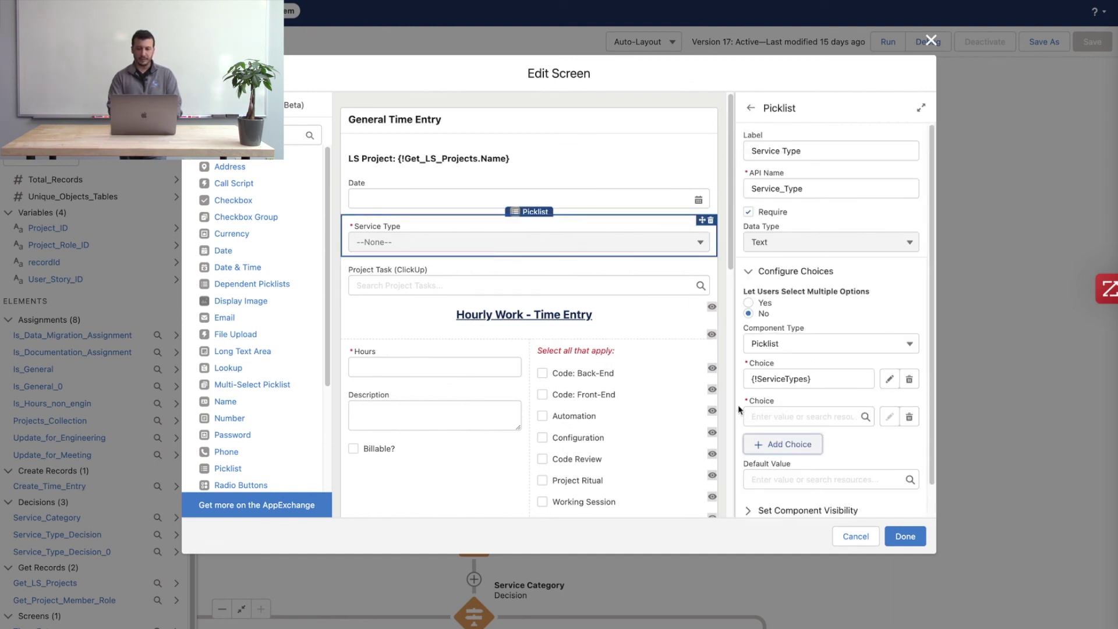
left_click(787, 417)
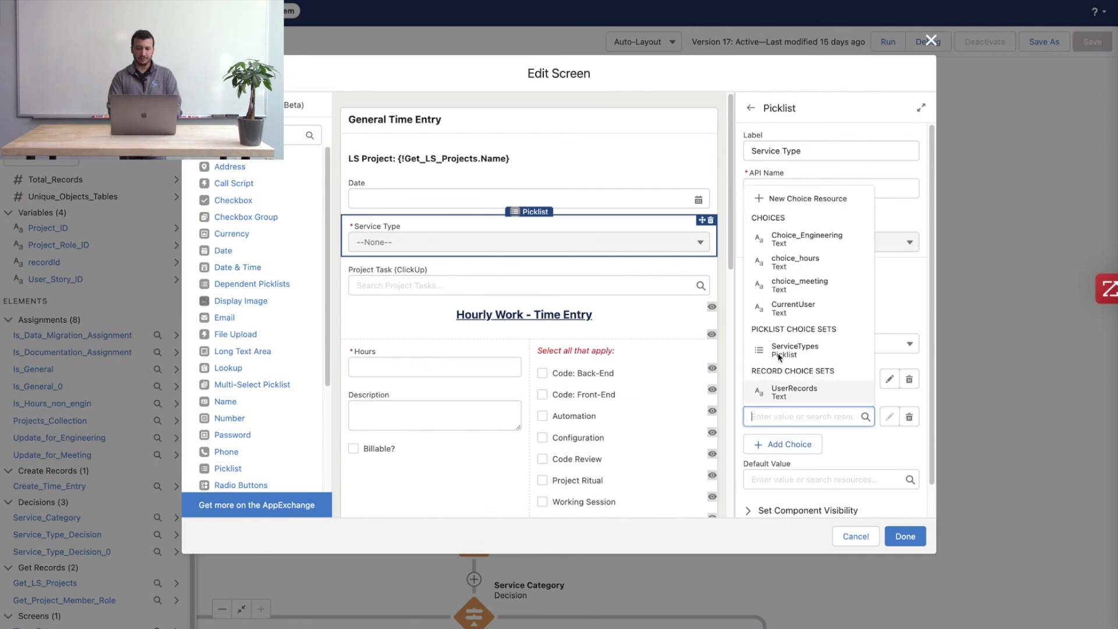
left_click(786, 204)
left_click(369, 259)
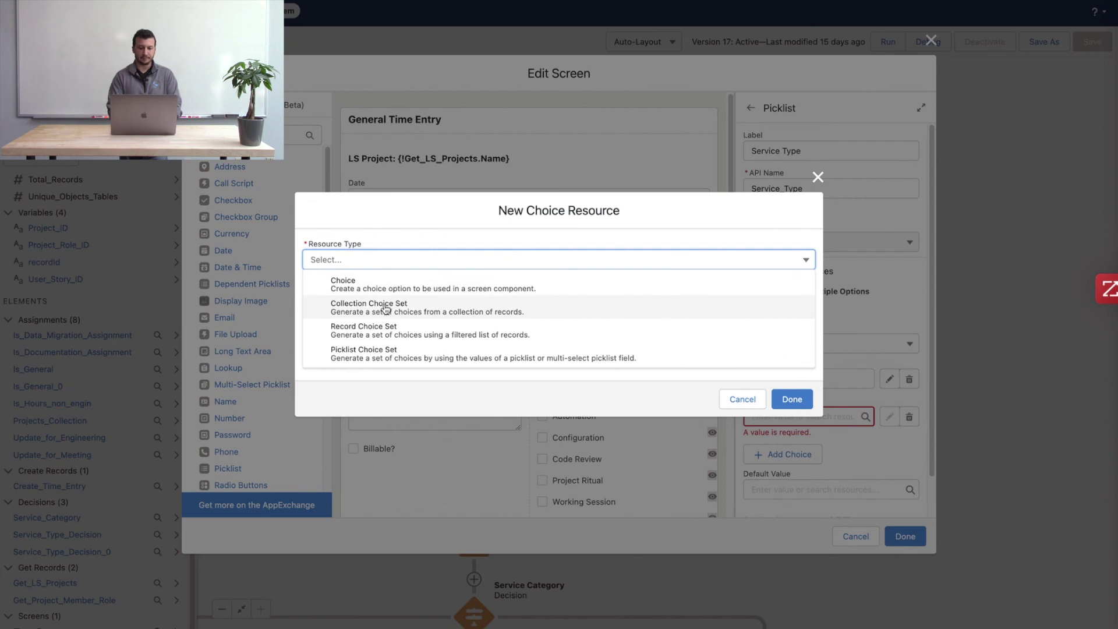
left_click(384, 307)
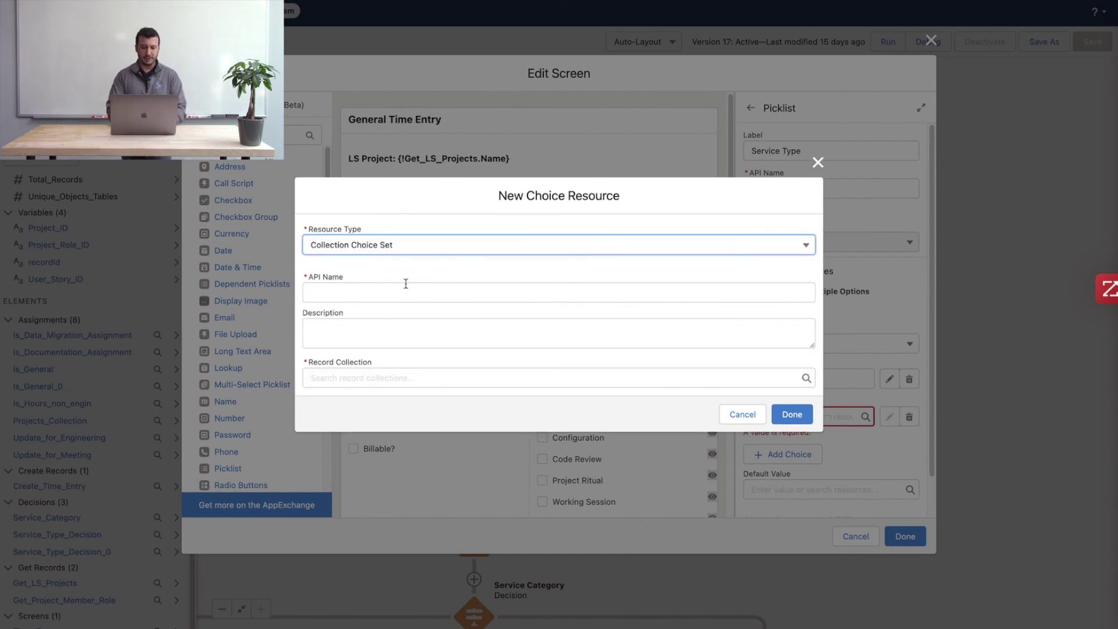
left_click(406, 286)
type("Project")
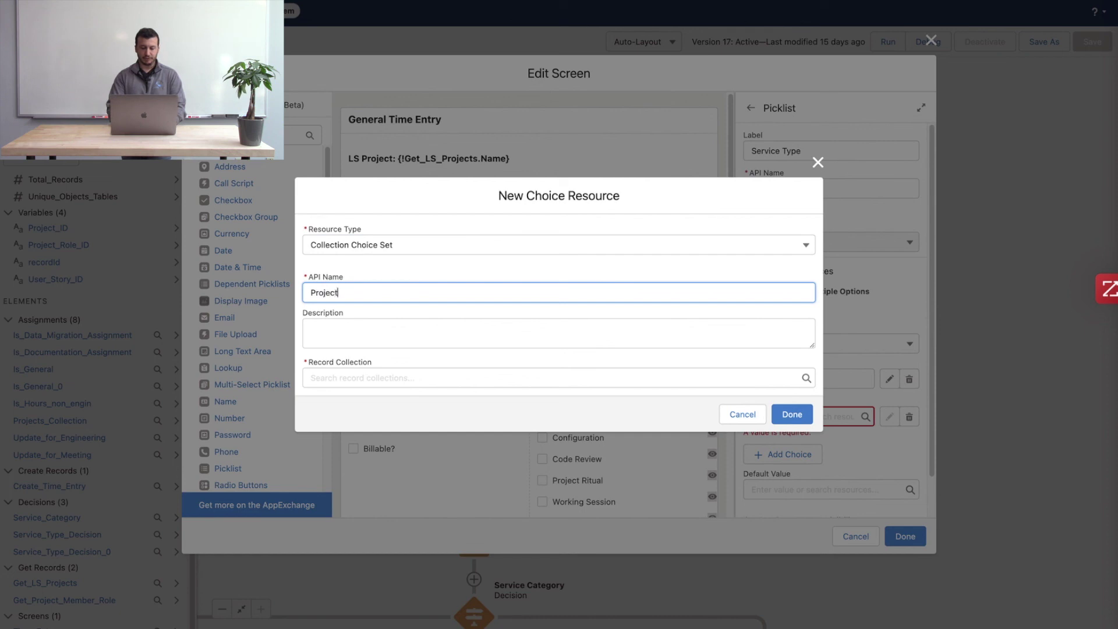
type("Collection")
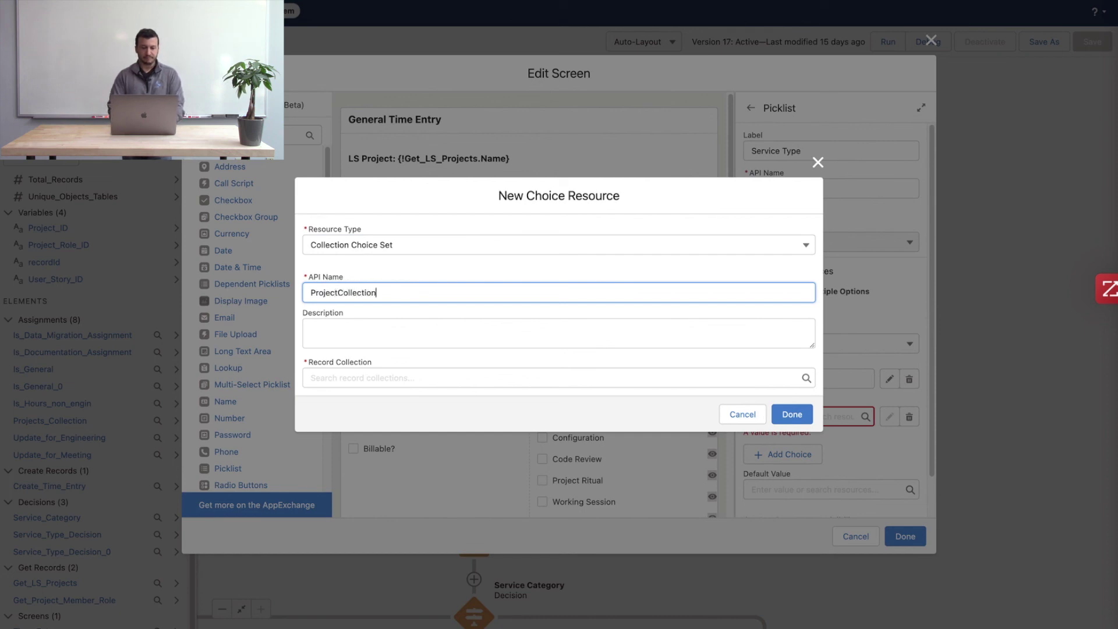
Step: Browse the available record collections without choosing one, then discard the ProjectCollection resource
left_click(447, 379)
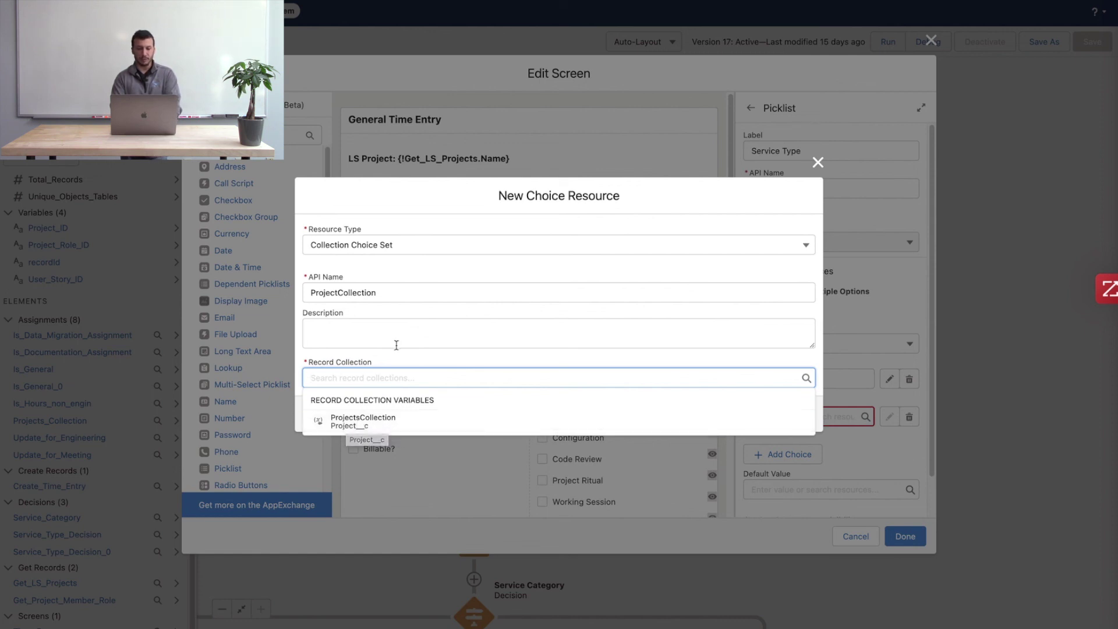
left_click(389, 361)
left_click(359, 376)
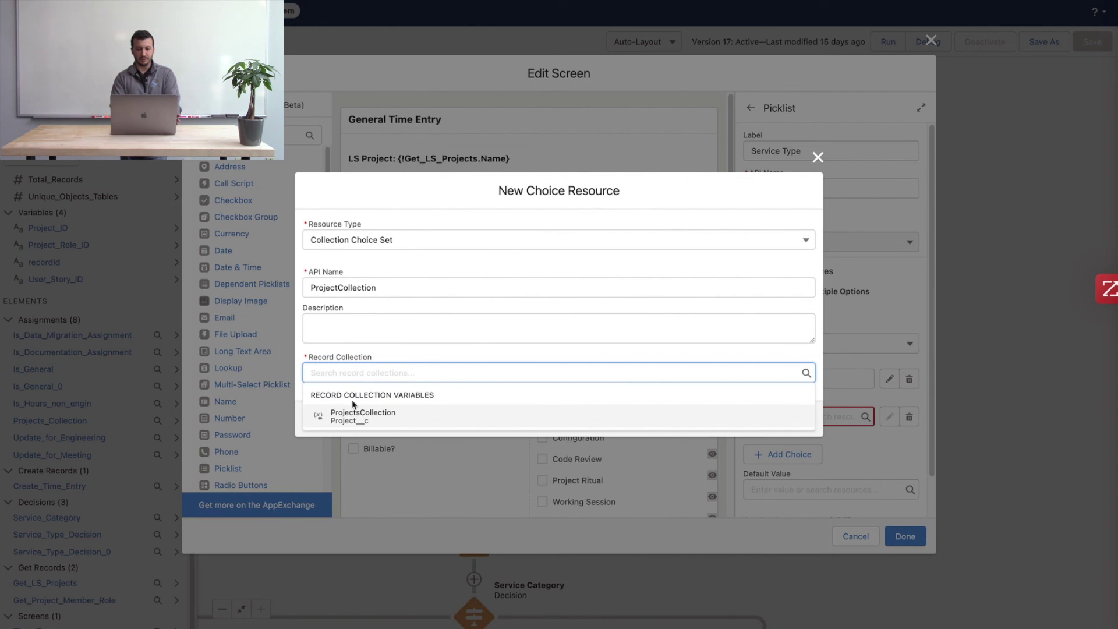
left_click(370, 345)
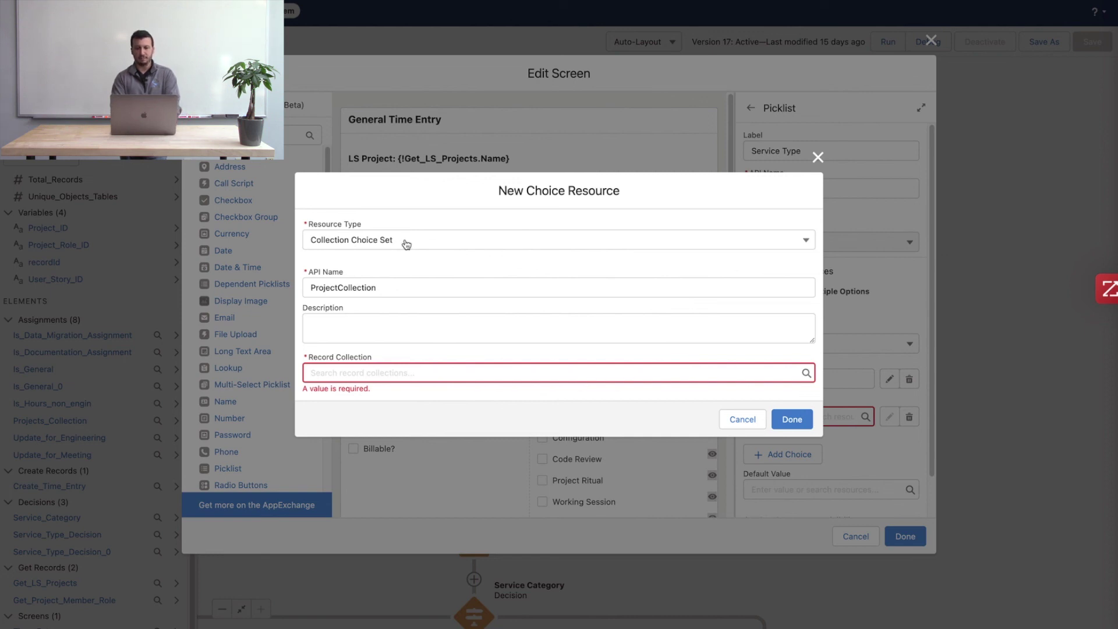
left_click(819, 158)
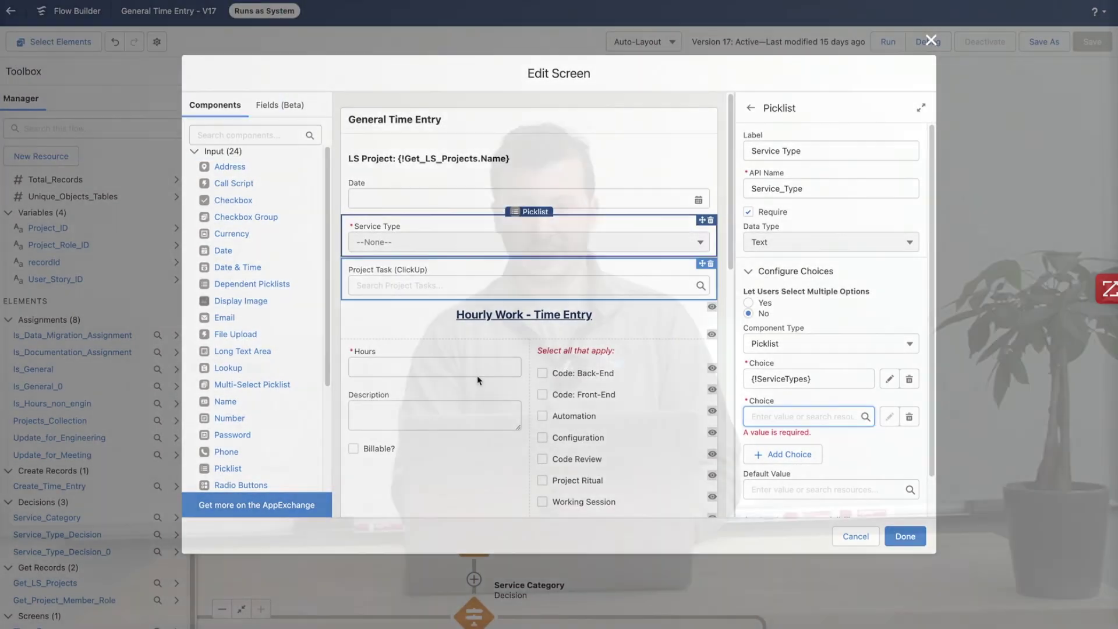